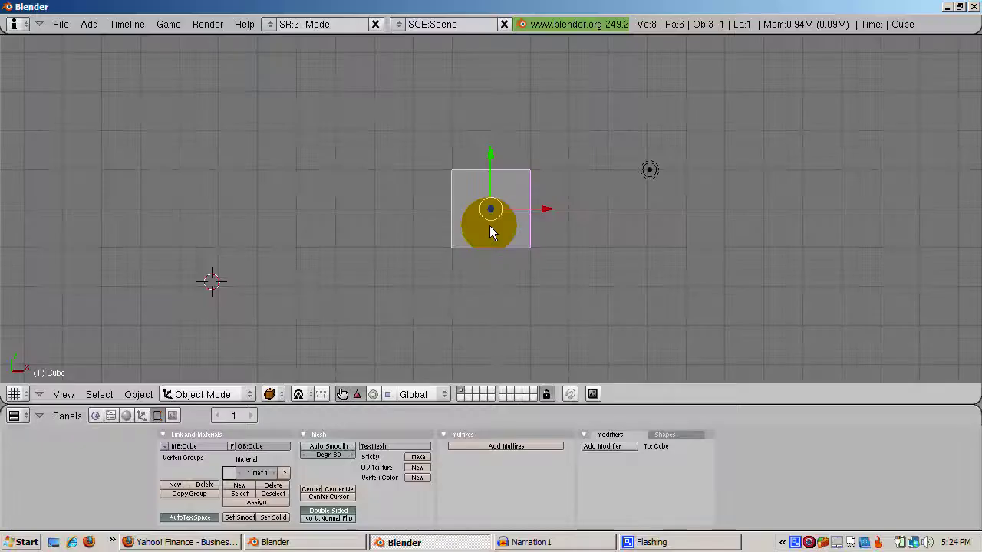
Step: Delete the default cube and place the 3D cursor at the grid centre
key(x)
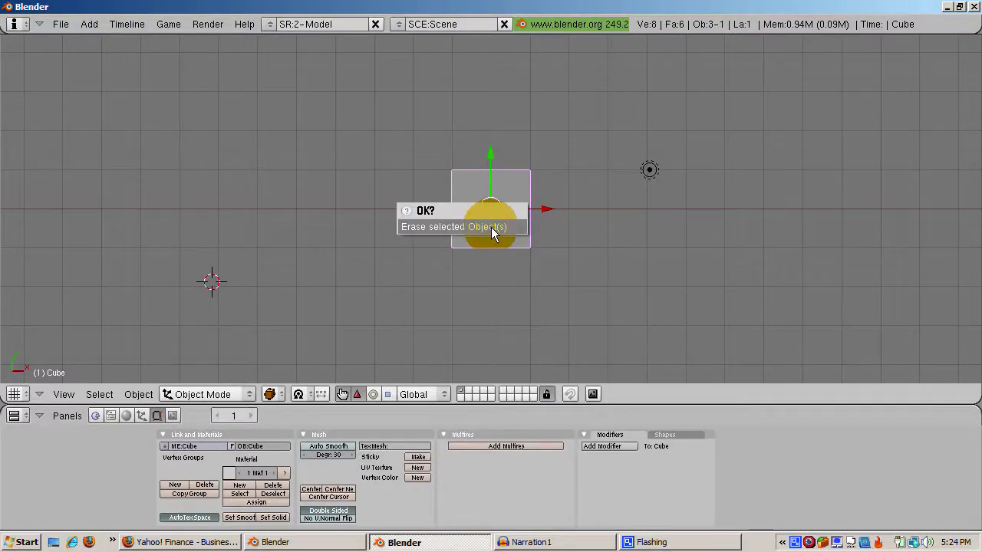
click(493, 227)
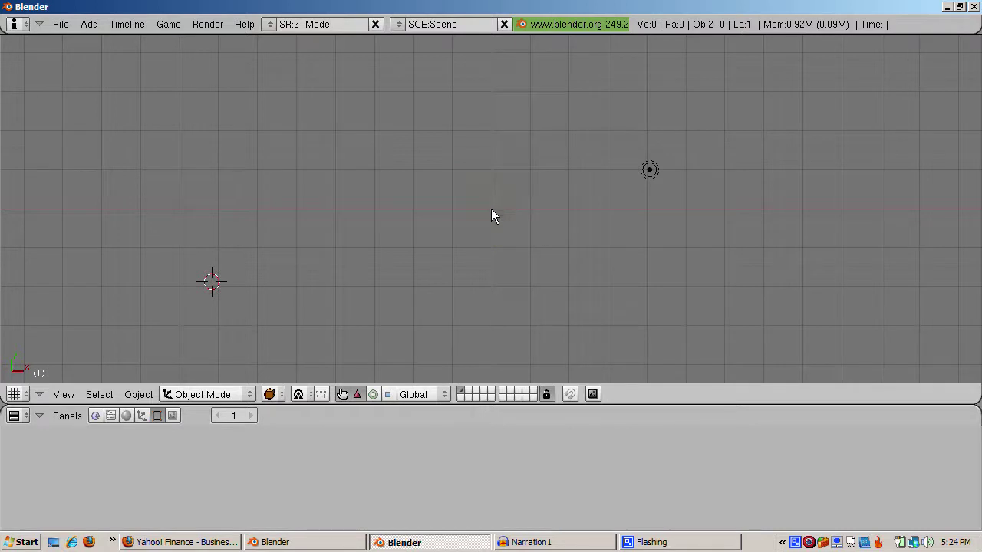
click(491, 208)
Step: Add a Bezier circle at the 3D cursor
key(space)
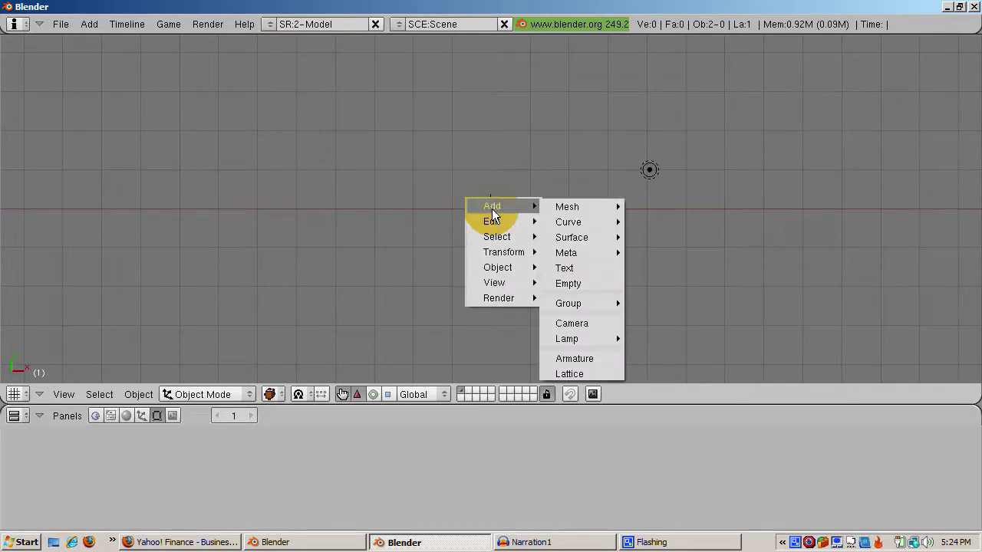
mouse_move(581, 208)
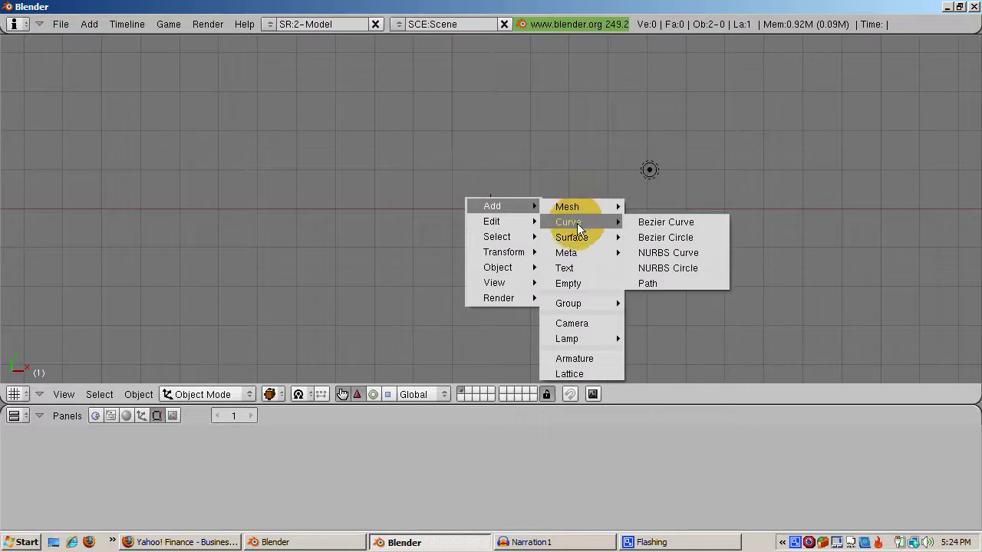
click(681, 237)
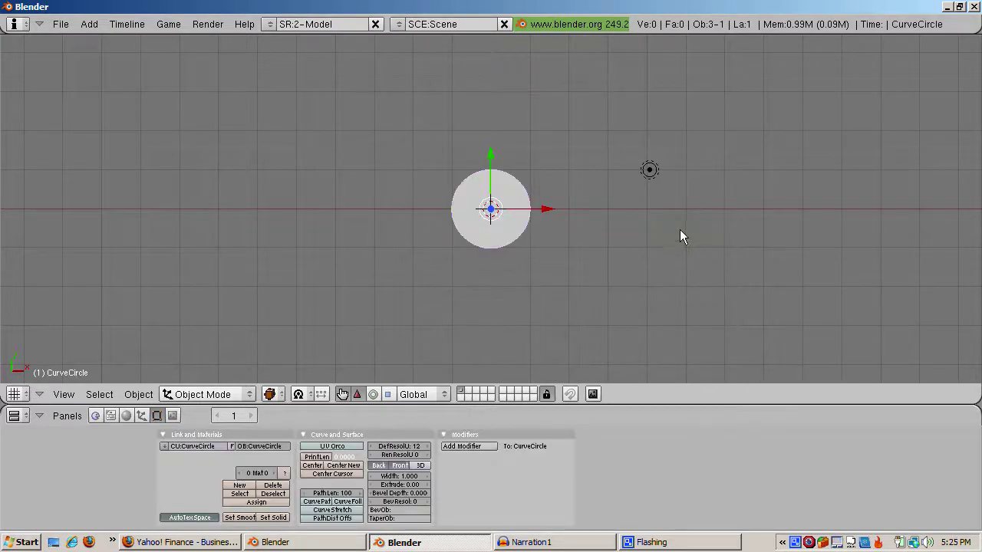
Step: Scale the Bezier circle down slightly in orthographic top view, leaving it centred
middle_drag(678, 228, 672, 266)
key(KP_7)
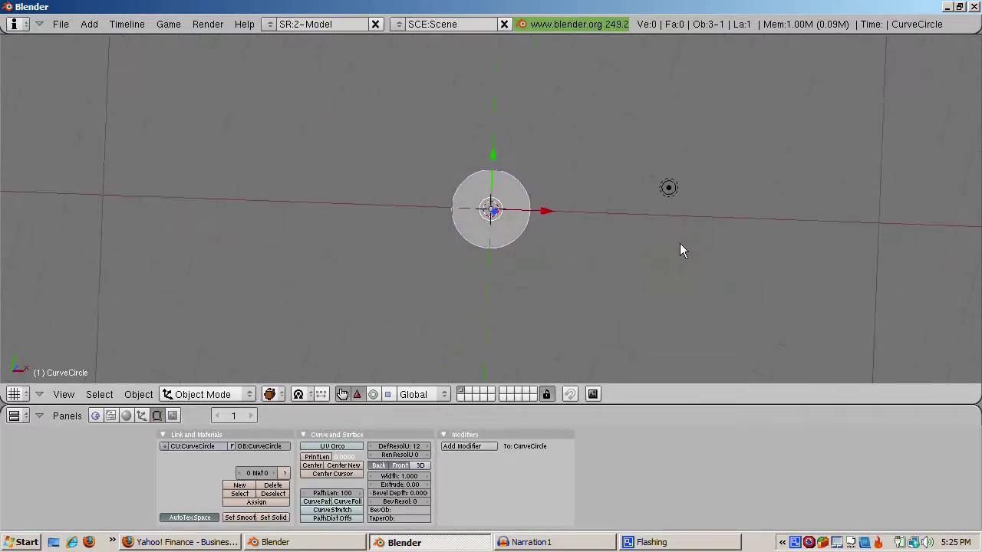
key(KP_5)
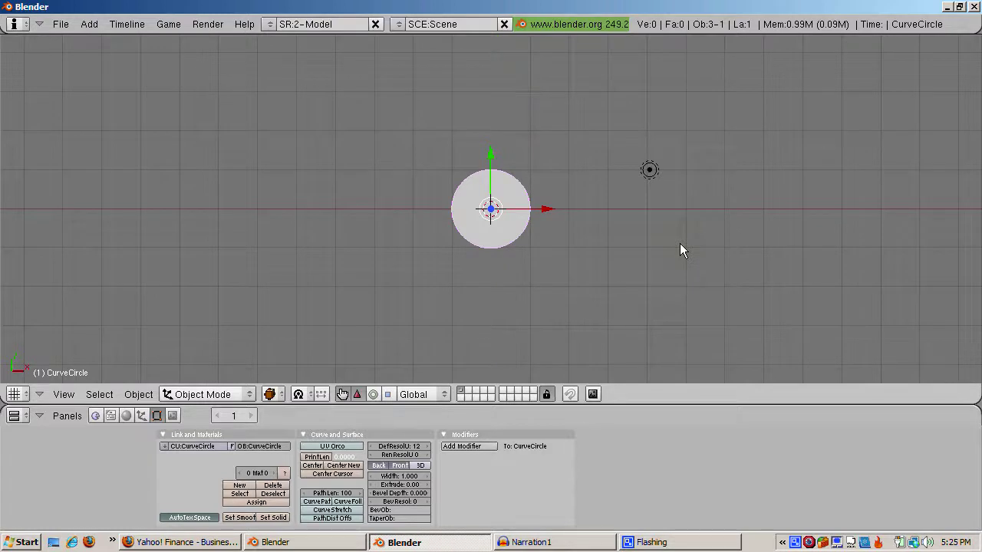
key(s)
click(670, 220)
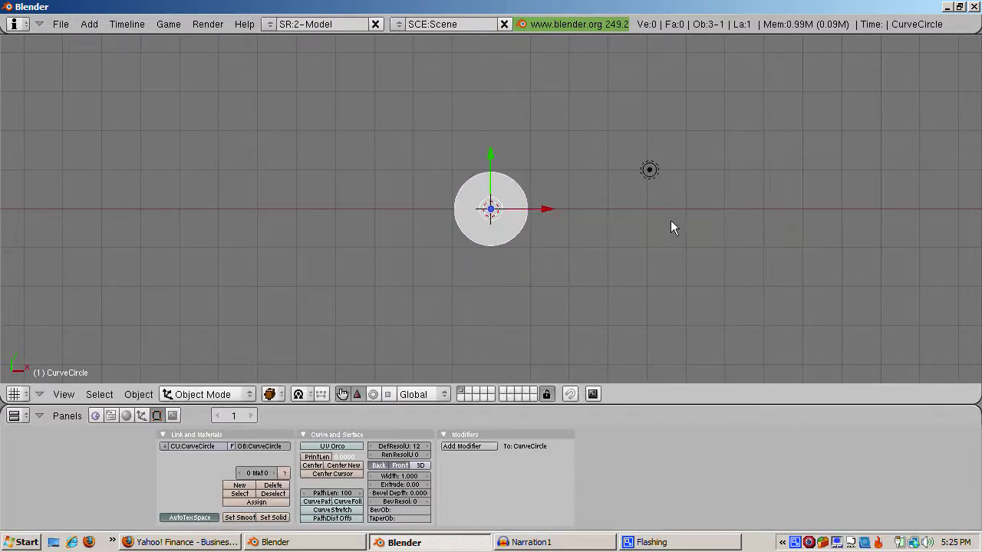
key(g)
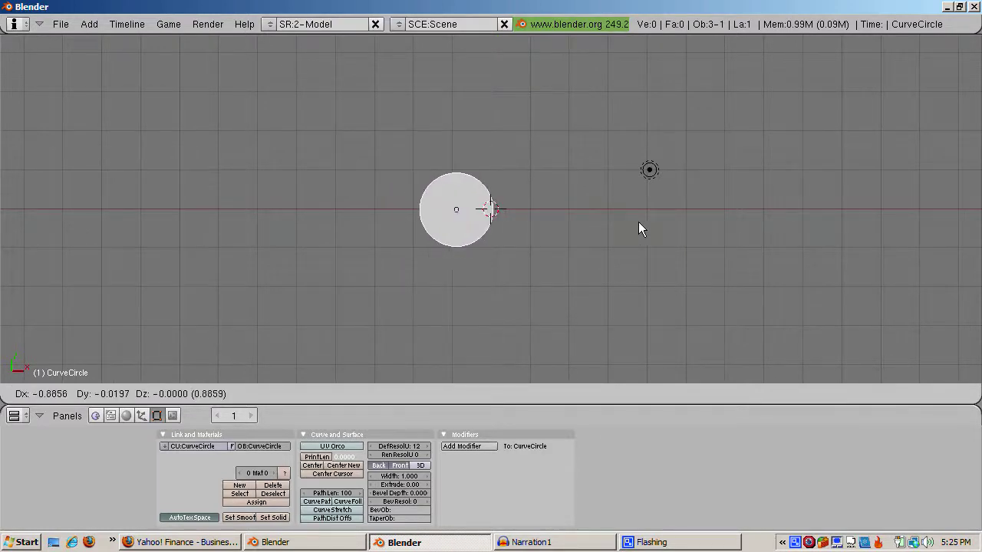
right_click(638, 227)
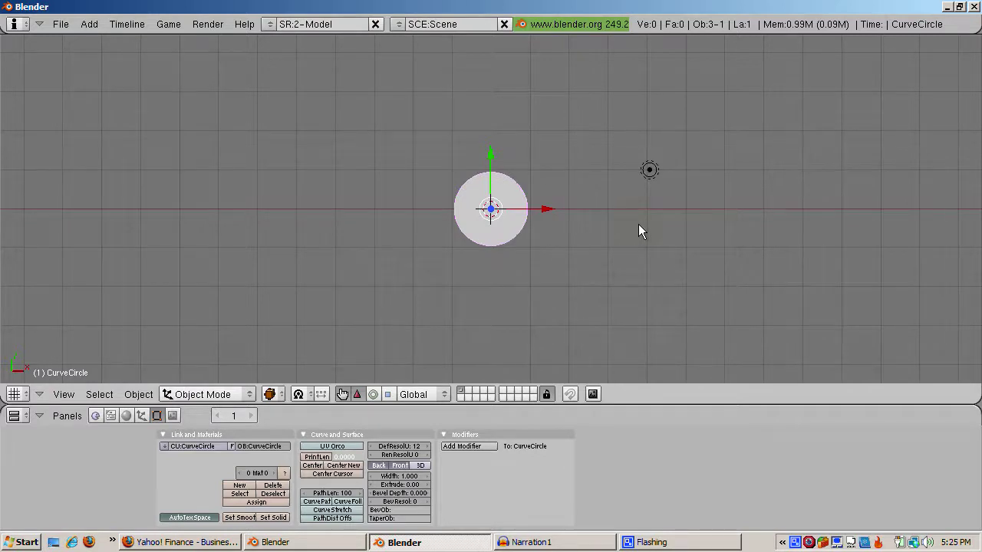
Step: Turn off the transform widget arrows in the viewport header
middle_drag(638, 226, 620, 258)
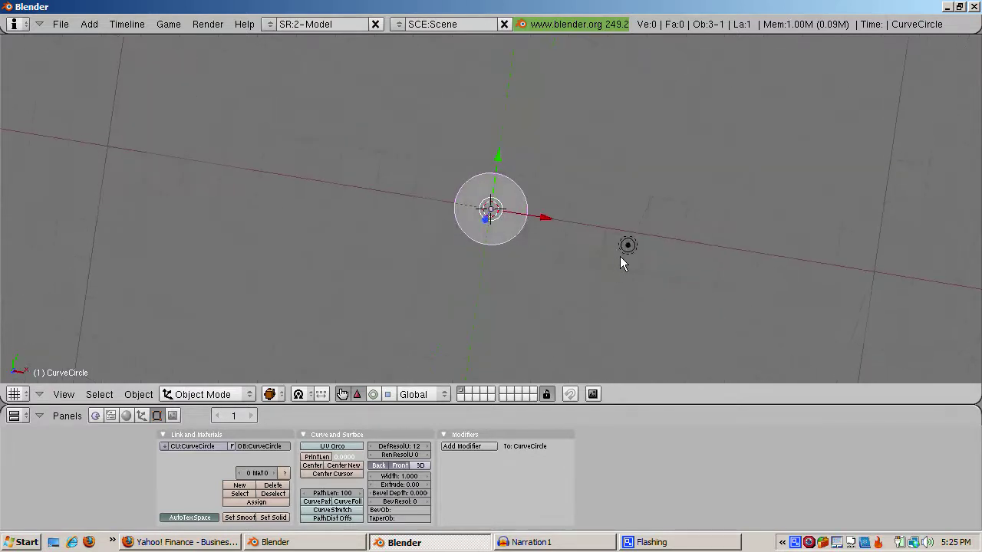
key(KP_7)
click(411, 414)
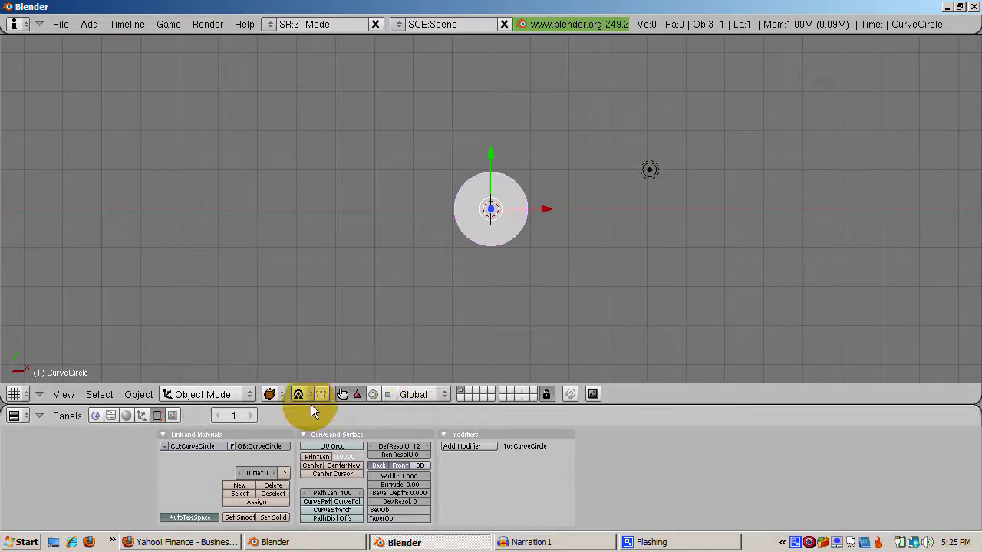
click(342, 394)
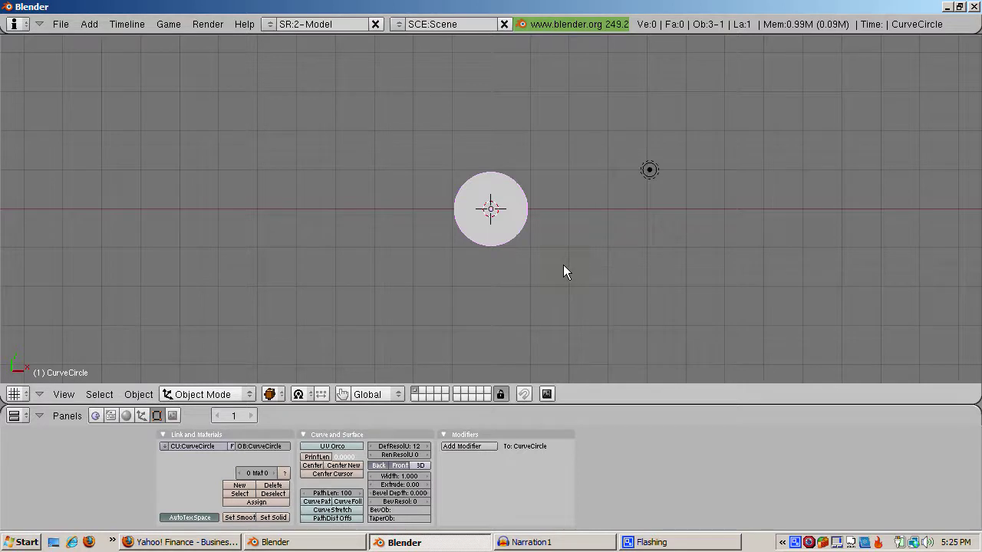
Step: Start a move and a resize on the circle, cancelling both
key(g)
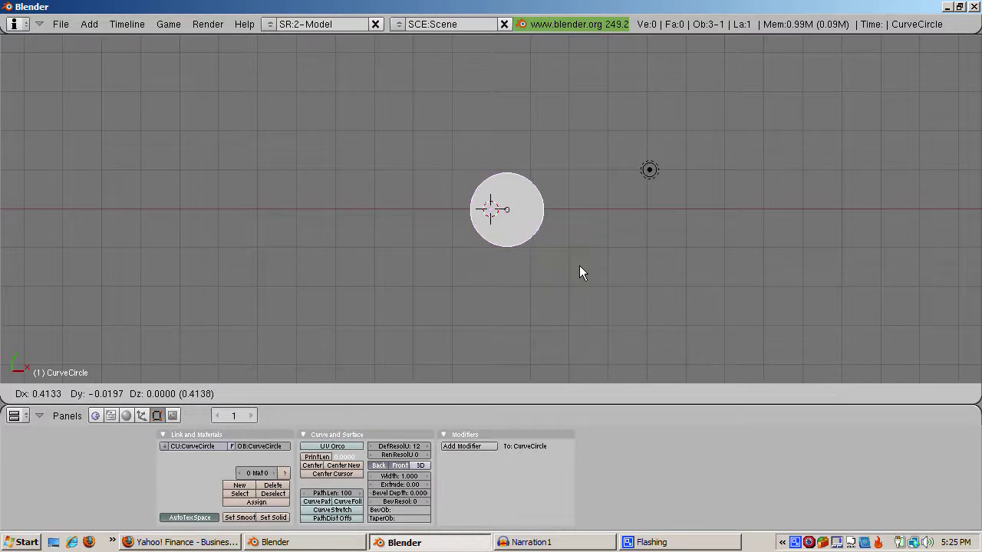
key(Escape)
key(s)
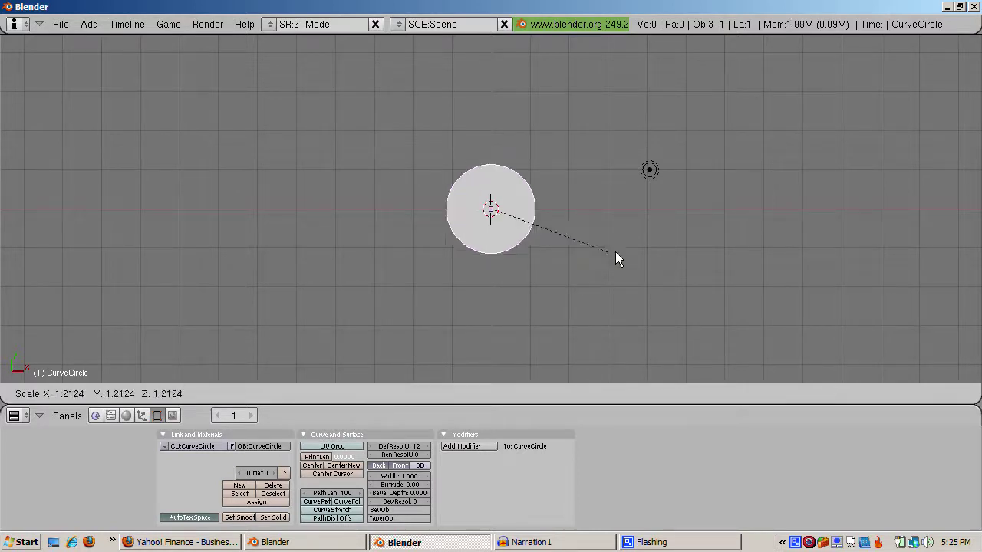
key(Escape)
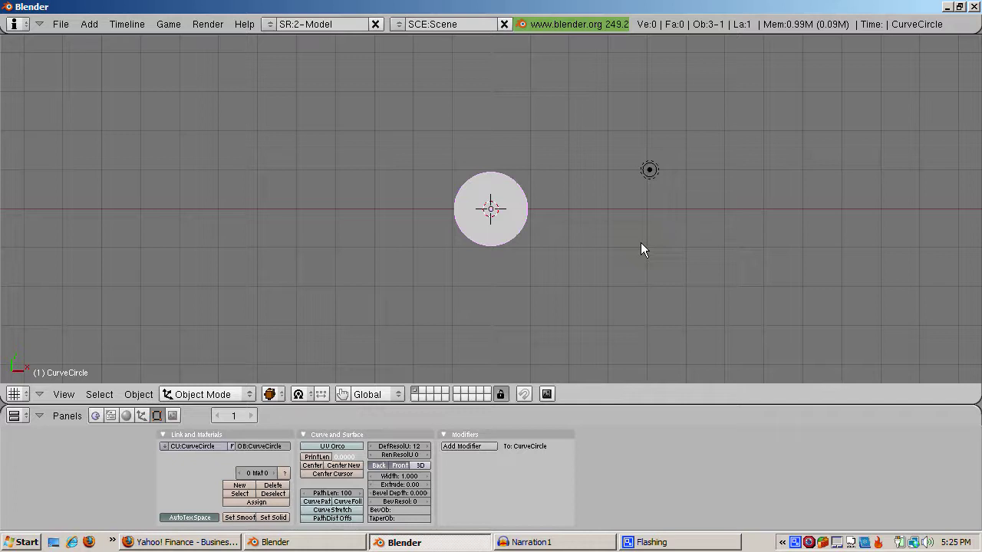
Step: Delete the Bezier circle and add a Bezier curve at the 3D cursor
key(x)
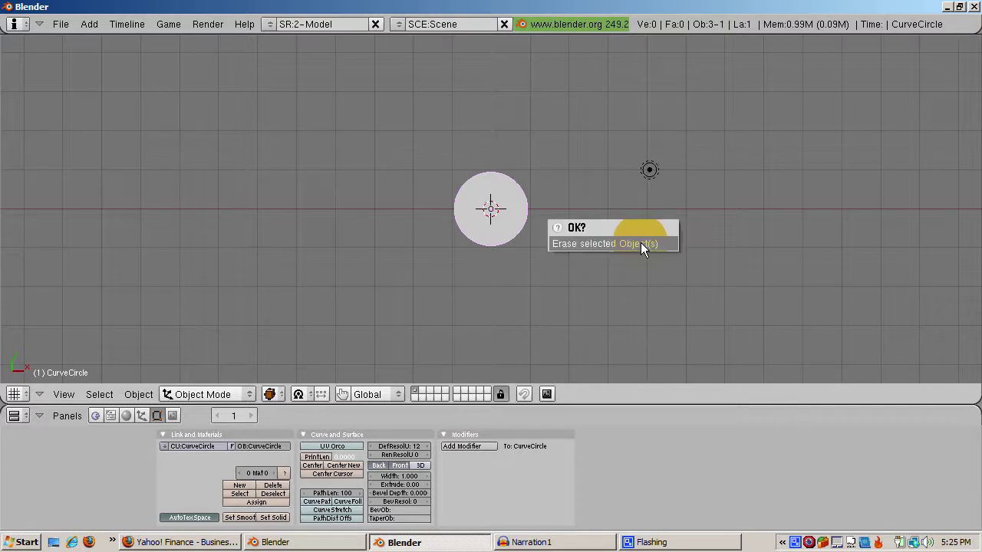
click(640, 243)
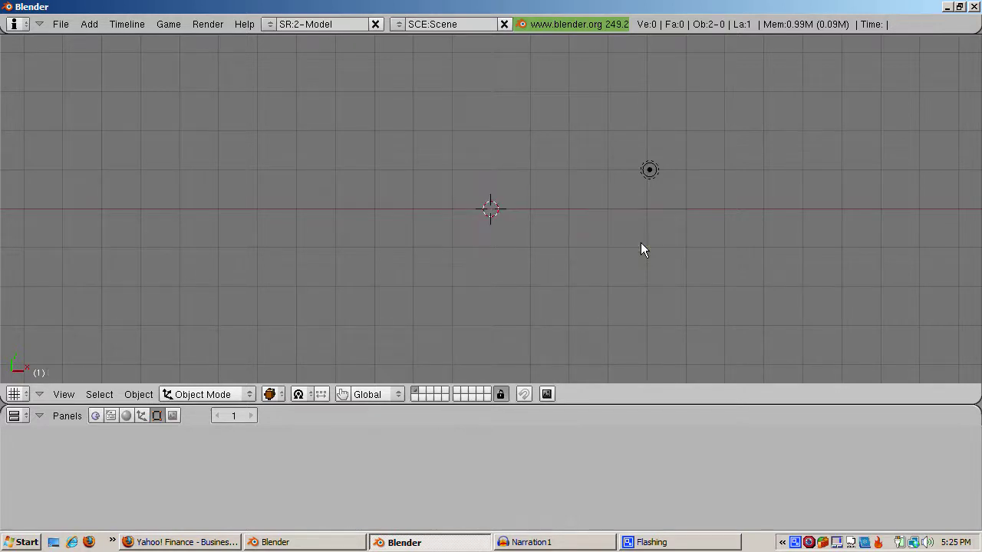
click(640, 242)
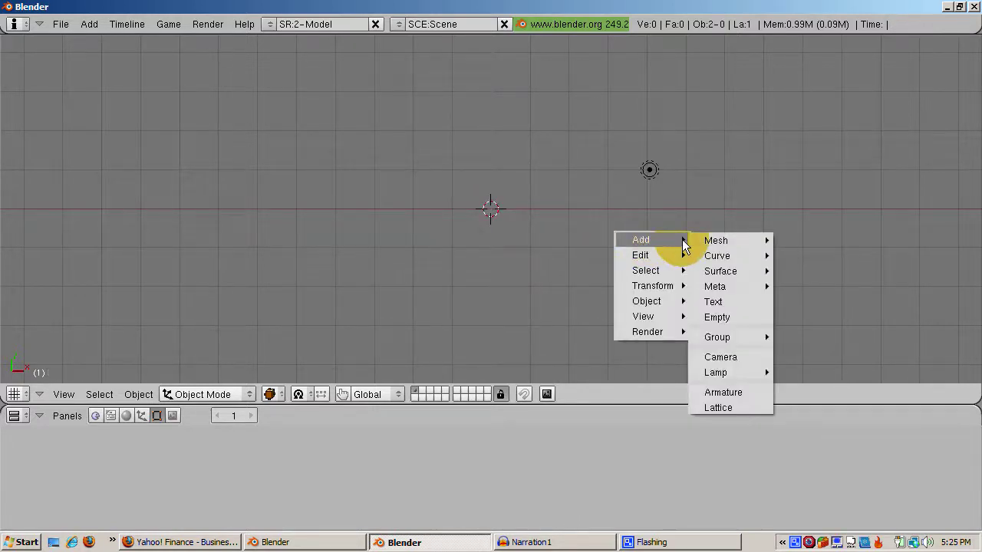
mouse_move(713, 253)
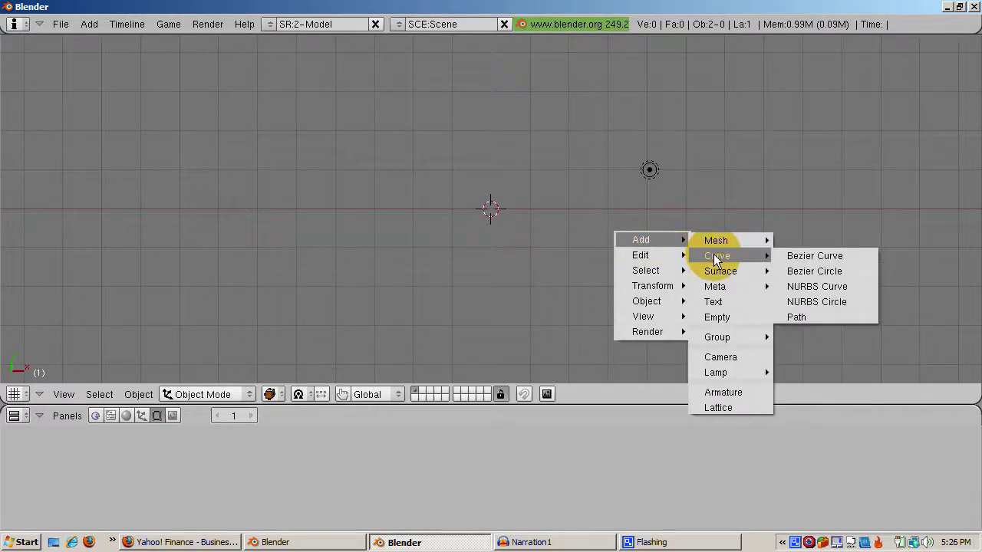
click(793, 256)
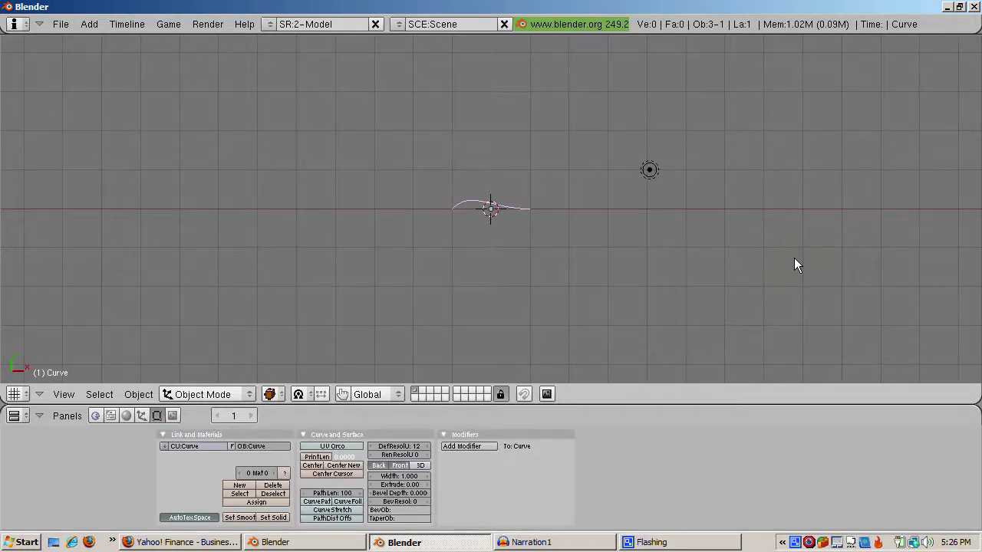
Step: In Edit Mode, reposition the curve's right-hand and left-hand points
key(Tab)
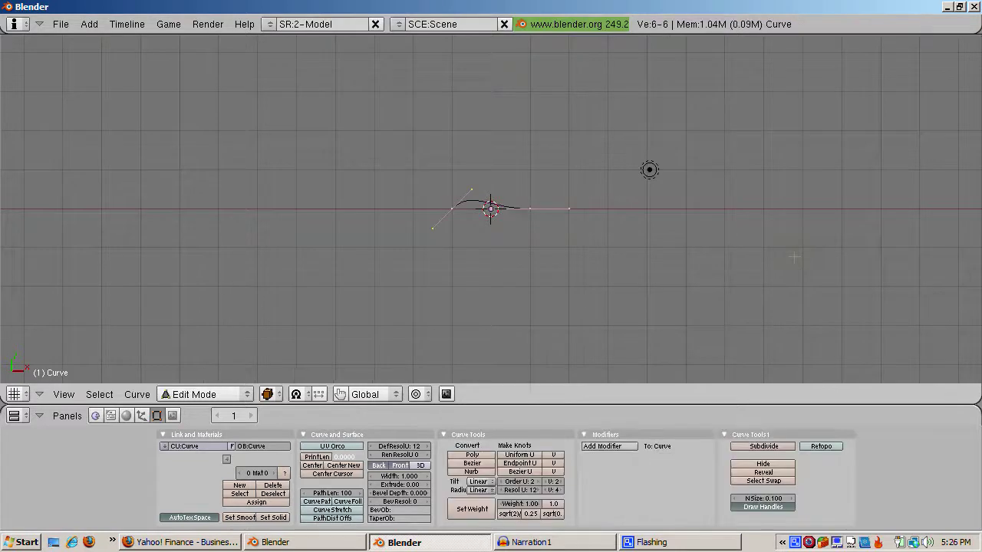
key(a)
right_click(530, 208)
key(g)
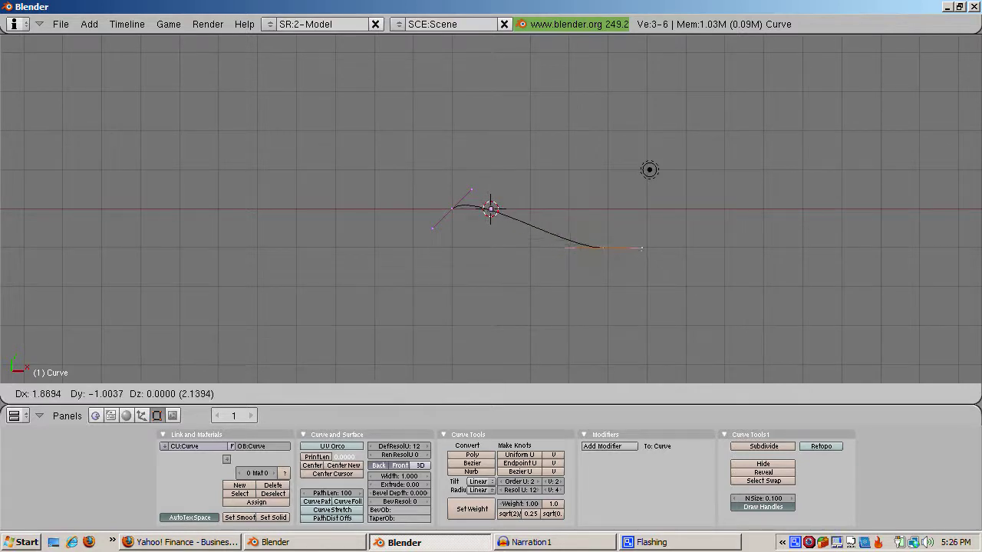
key(Return)
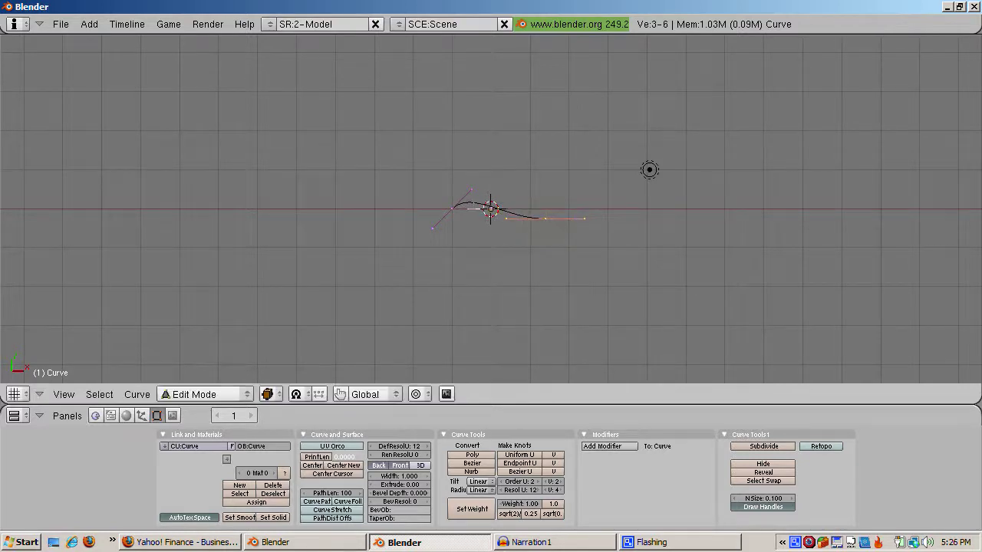
right_click(459, 207)
key(g)
key(Return)
key(a)
Step: Move the right handle endpoint twice to bend the curve, then preview it in Object Mode
right_click(585, 218)
key(g)
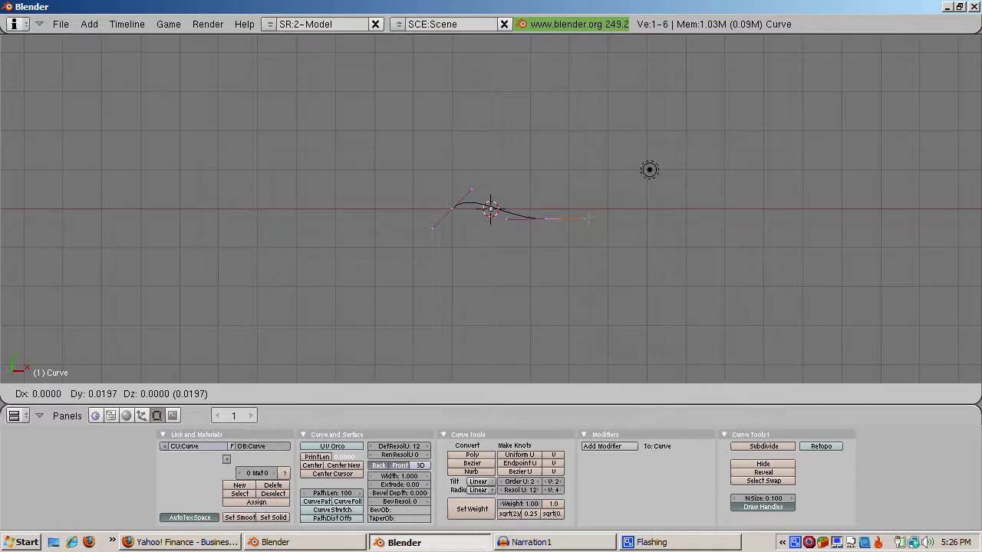
click(582, 220)
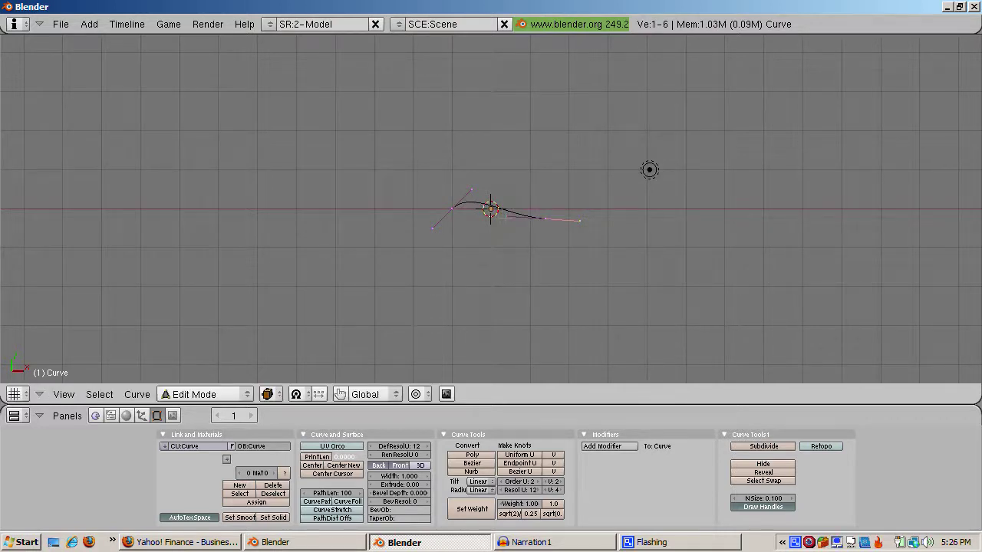
key(g)
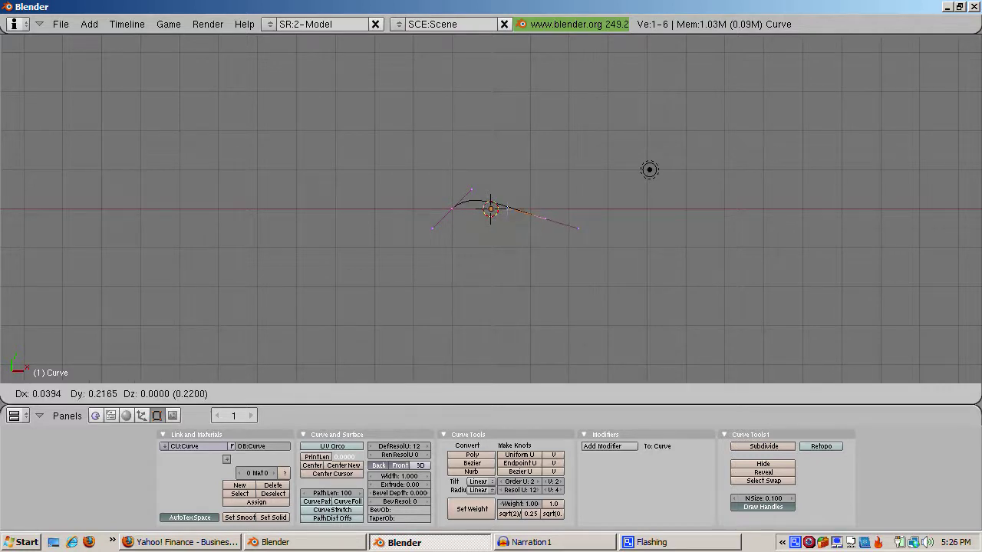
click(530, 219)
key(Tab)
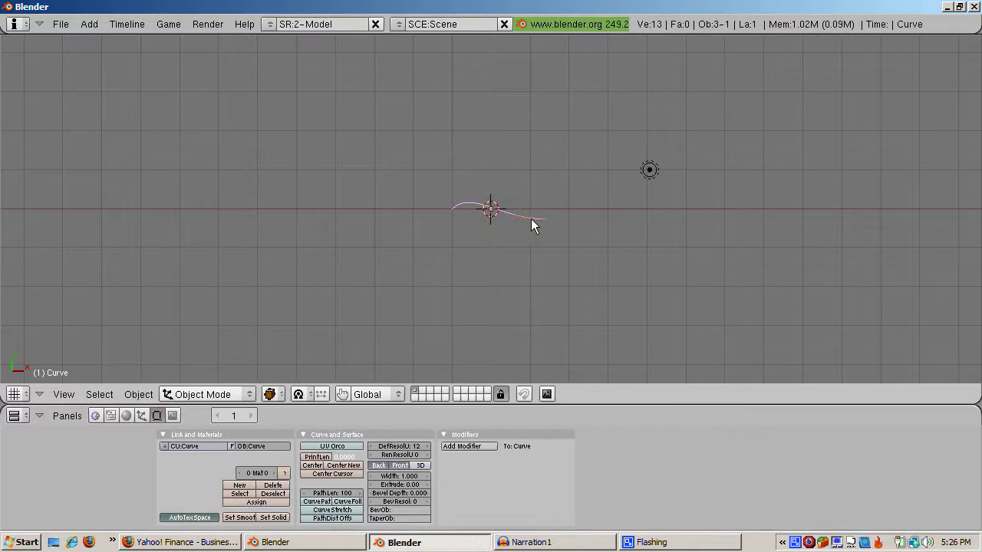
key(Tab)
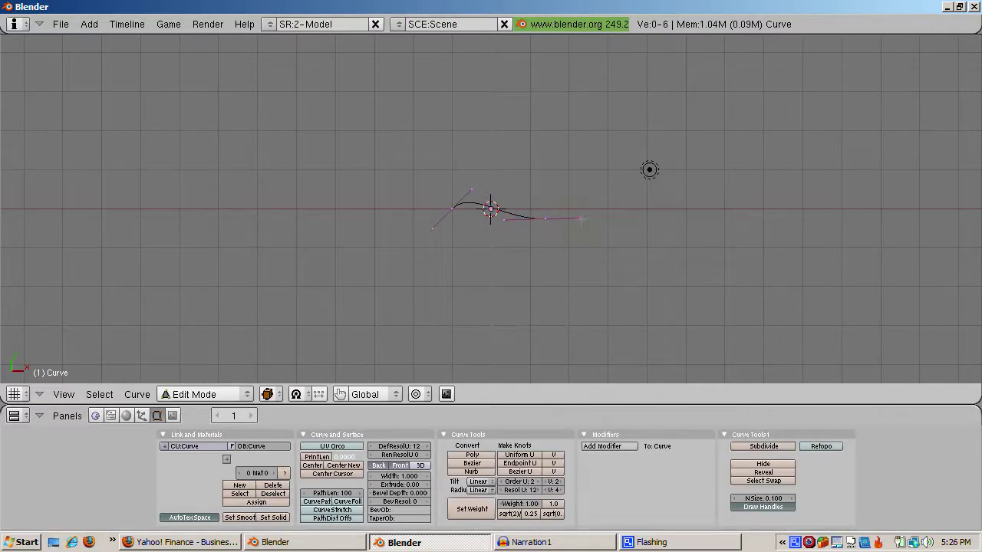
Step: Select the curve's right end point with both its handles, leaving the handle unmoved
right_click(581, 219)
key(g)
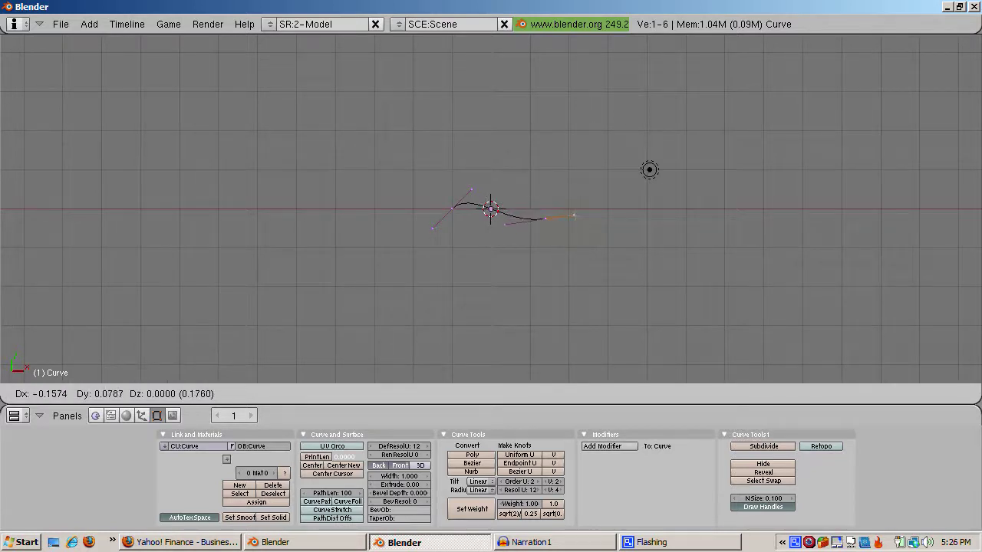
key(Escape)
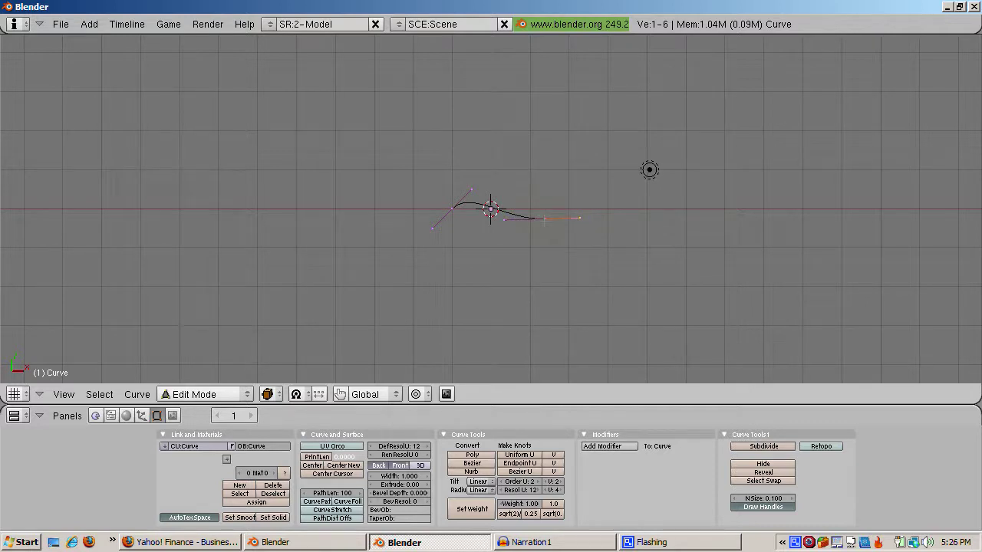
right_click(544, 218)
Step: Add two new points below the right end and toggle the handle types
ctrl+click(531, 246)
ctrl+click(509, 278)
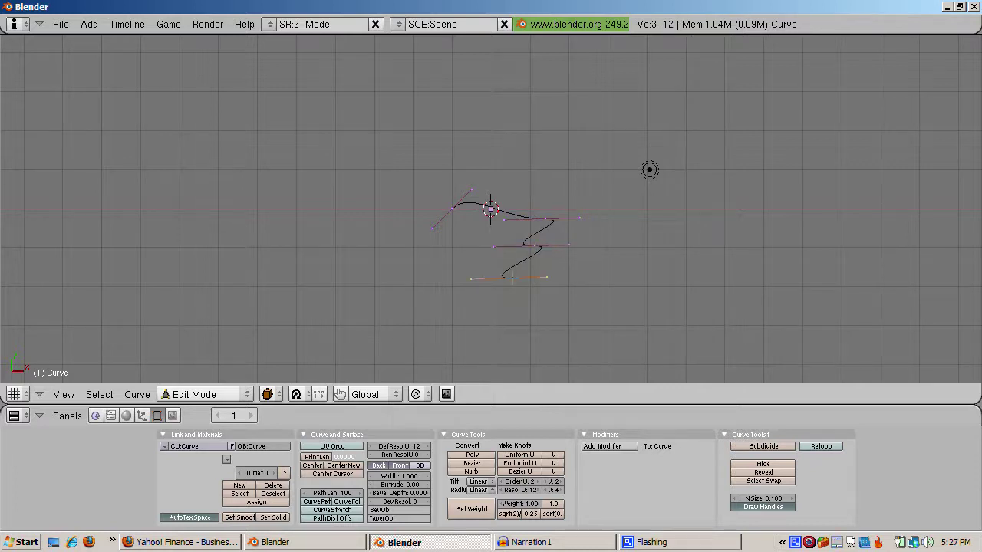
key(h)
key(h)
key(h)
right_click(530, 245)
key(h)
Step: Shift the middle point's handle slightly right and preview the curve
key(g)
click(569, 246)
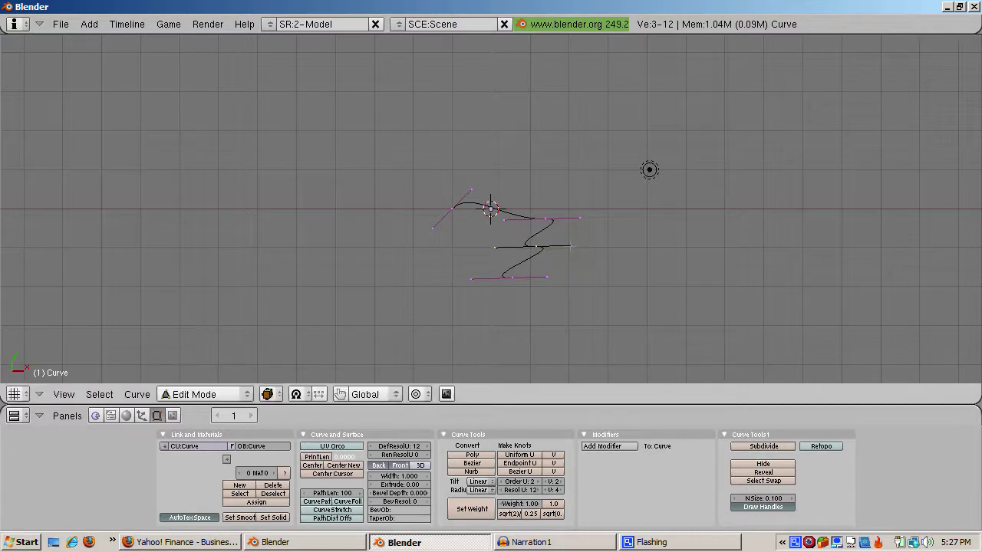
key(Tab)
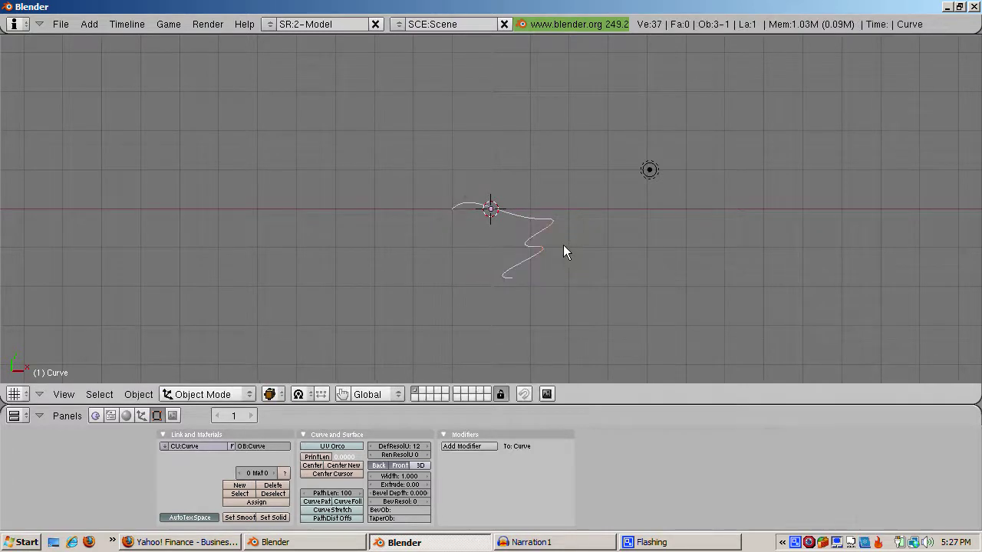
key(Tab)
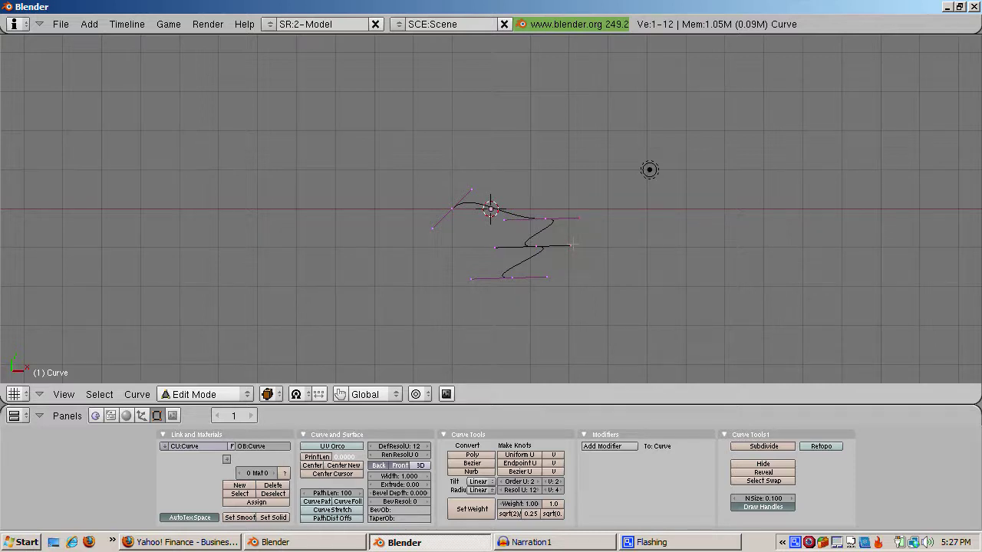
Step: Move two lower points into a straight diagonal and give the middle point vector handles
key(g)
scroll(573, 244, up, 1)
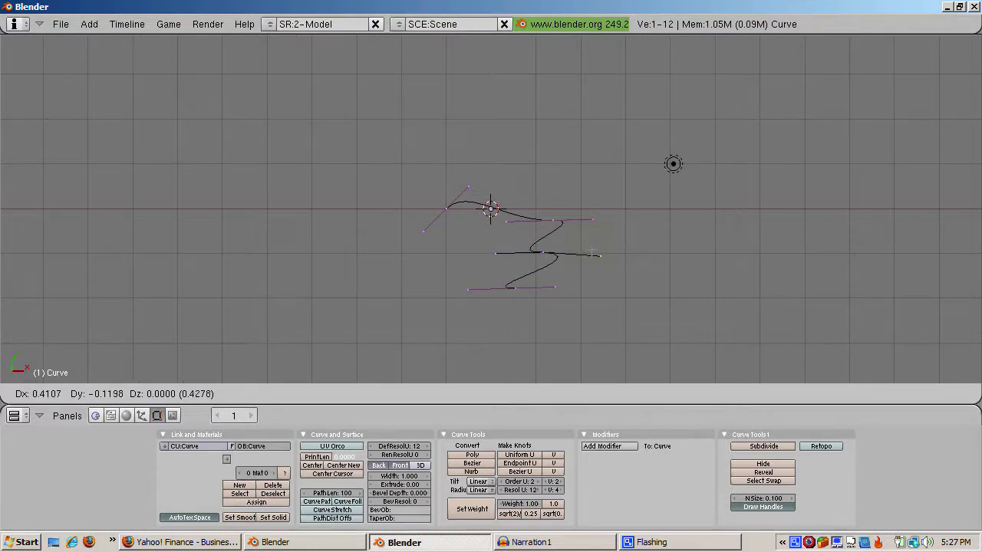
click(589, 249)
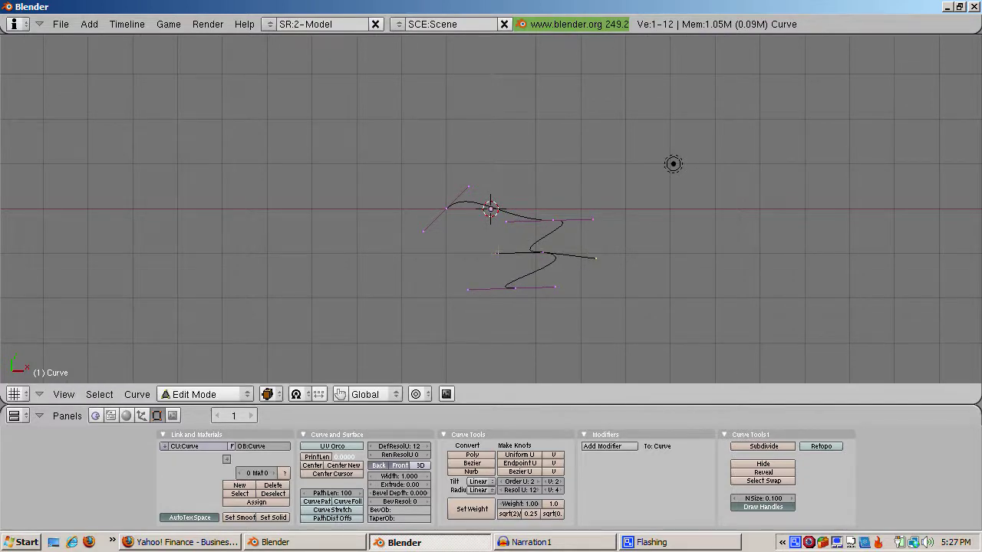
key(g)
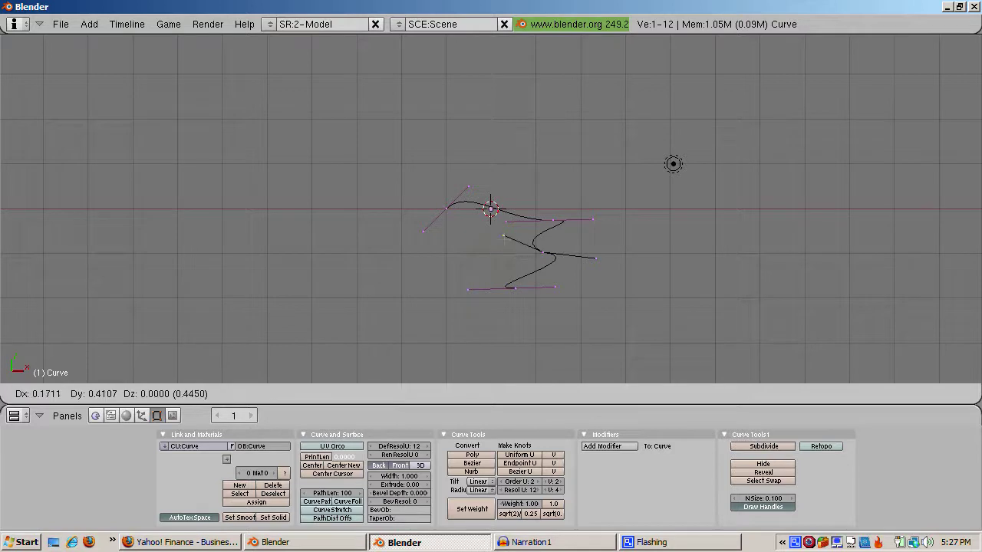
click(499, 245)
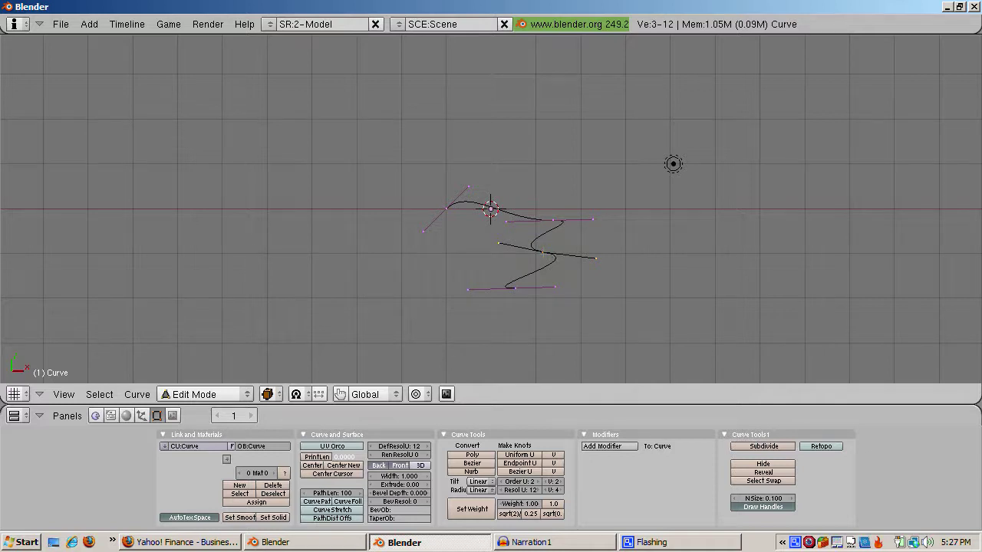
key(v)
Step: Give the bottom point vector handles and place the 3D cursor near it
right_click(512, 288)
key(v)
click(491, 302)
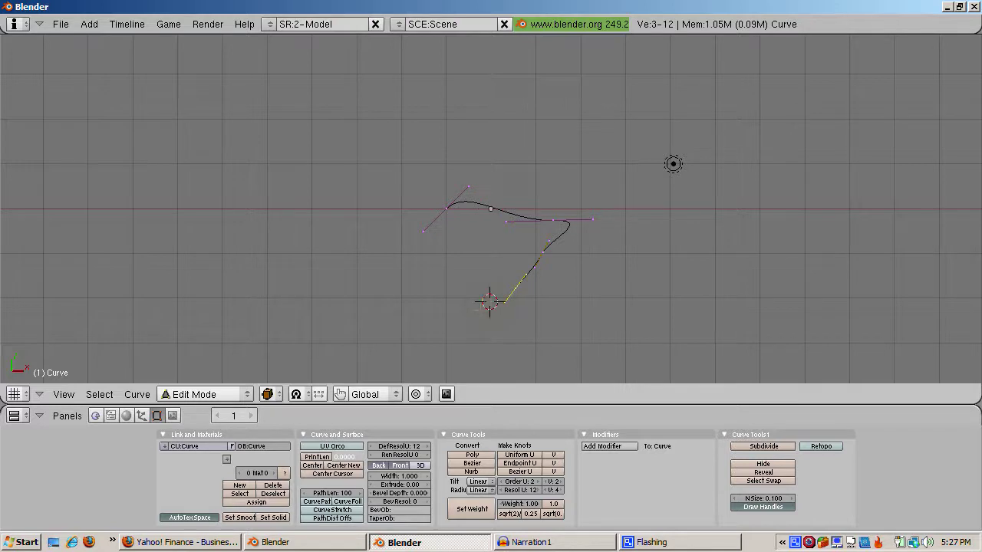
Step: Add eleven points tracing the outline along the bottom, up the left and across the top
ctrl+click(465, 340)
ctrl+click(417, 334)
ctrl+click(346, 331)
ctrl+click(249, 291)
ctrl+click(252, 242)
ctrl+click(271, 180)
ctrl+click(339, 152)
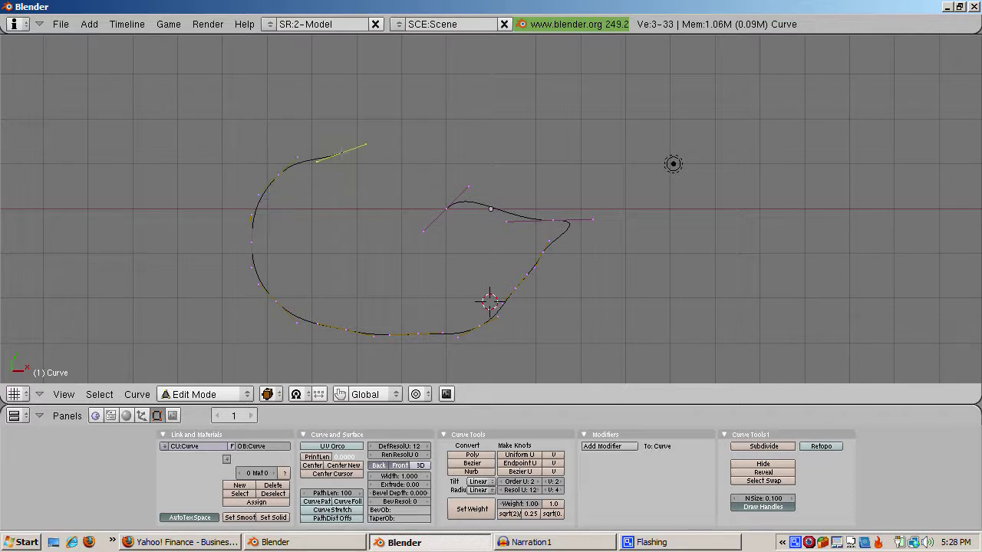
ctrl+click(395, 140)
ctrl+click(434, 156)
ctrl+click(427, 191)
ctrl+click(443, 201)
Step: Move the last point up and right toward the curve's start
key(h)
key(g)
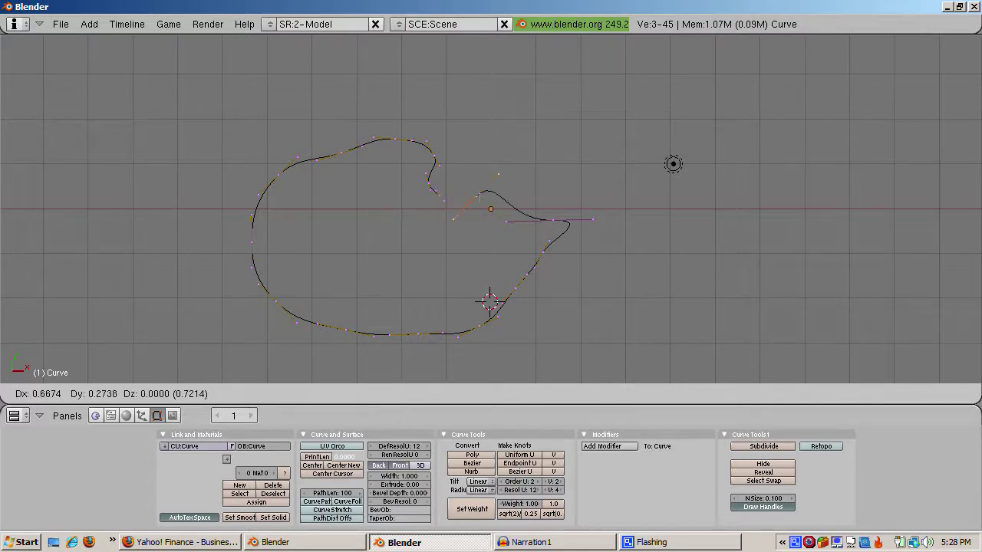
key(Return)
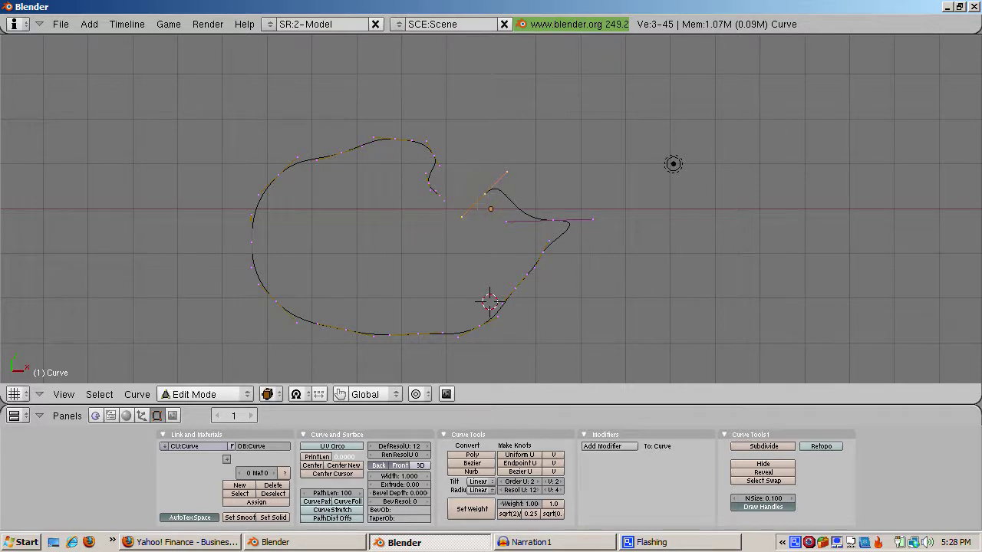
Step: Make the curve cyclic and give the tip and notch points aligned handles
key(c)
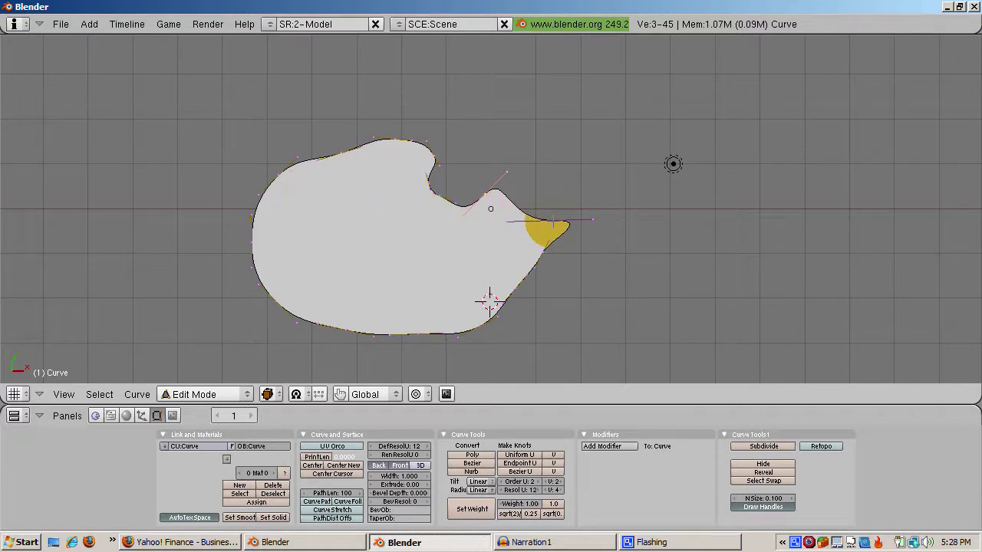
shift+right_click(490, 204)
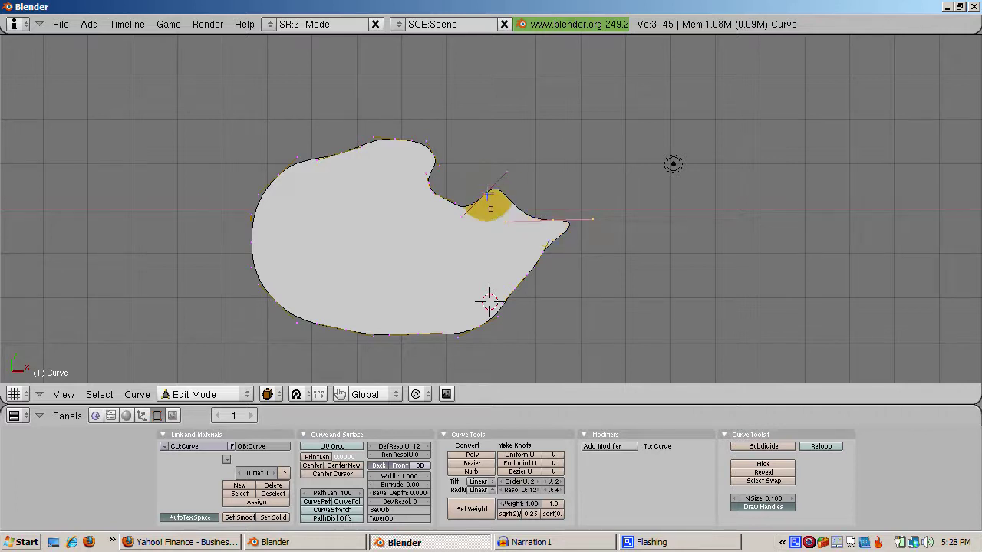
key(v)
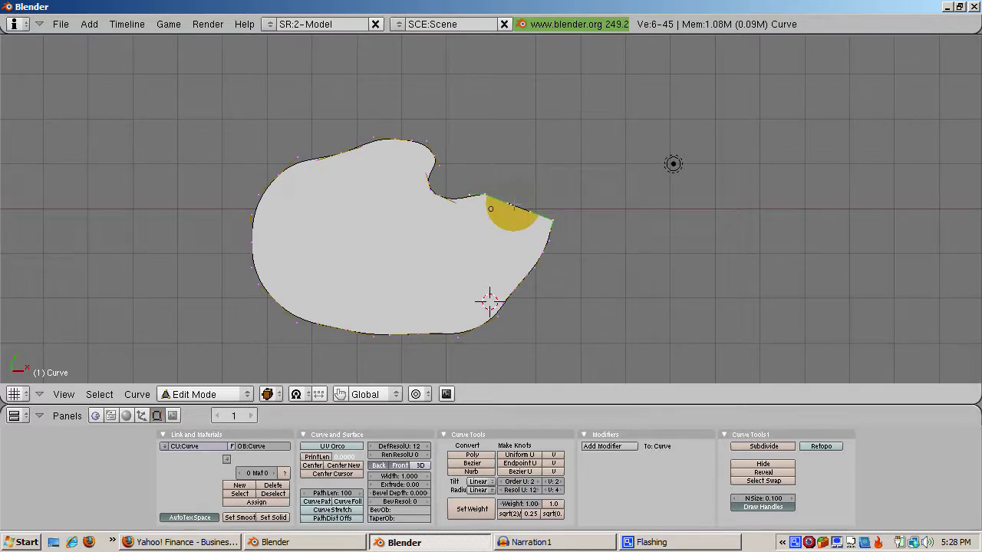
key(h)
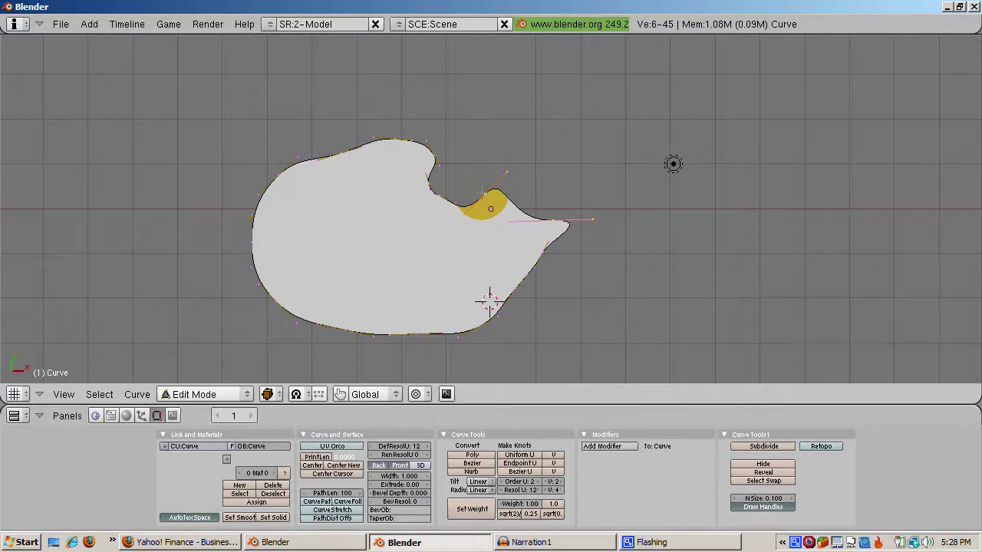
right_click(483, 197)
Step: Reshape the notch handle and raise the notch vertex
key(g)
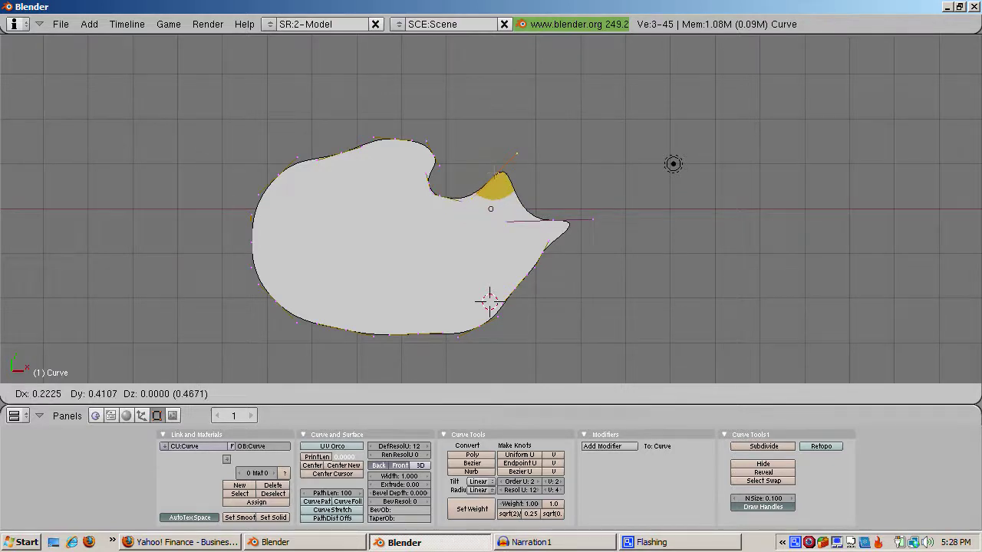
click(493, 202)
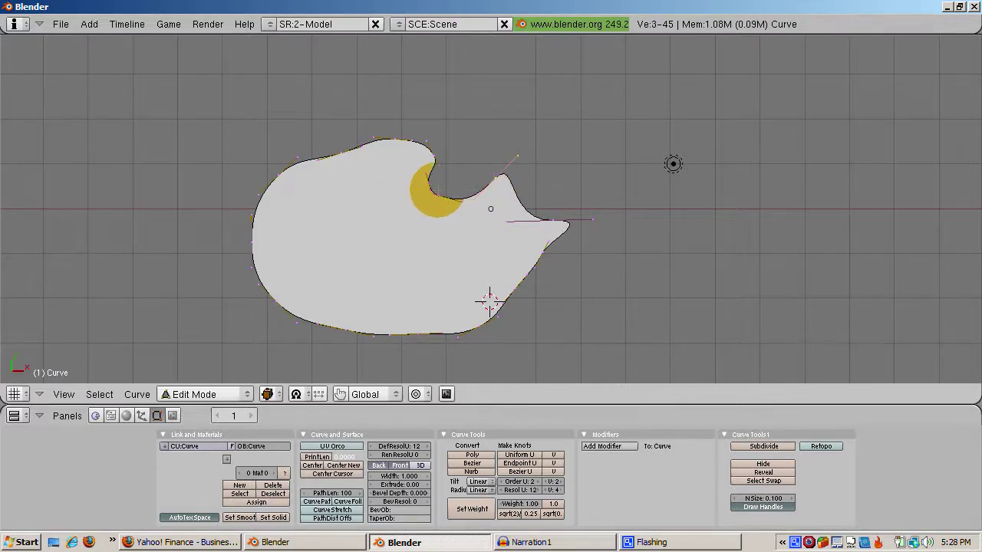
right_click(433, 192)
key(g)
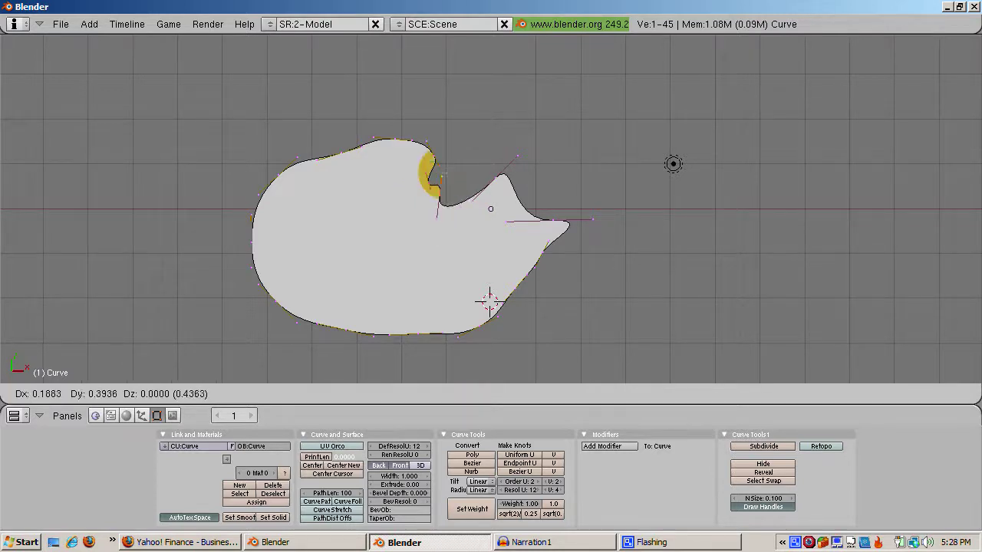
click(435, 181)
Step: Subdivide the top segment by the notch and pull the new points into a jagged zigzag
right_click(497, 184)
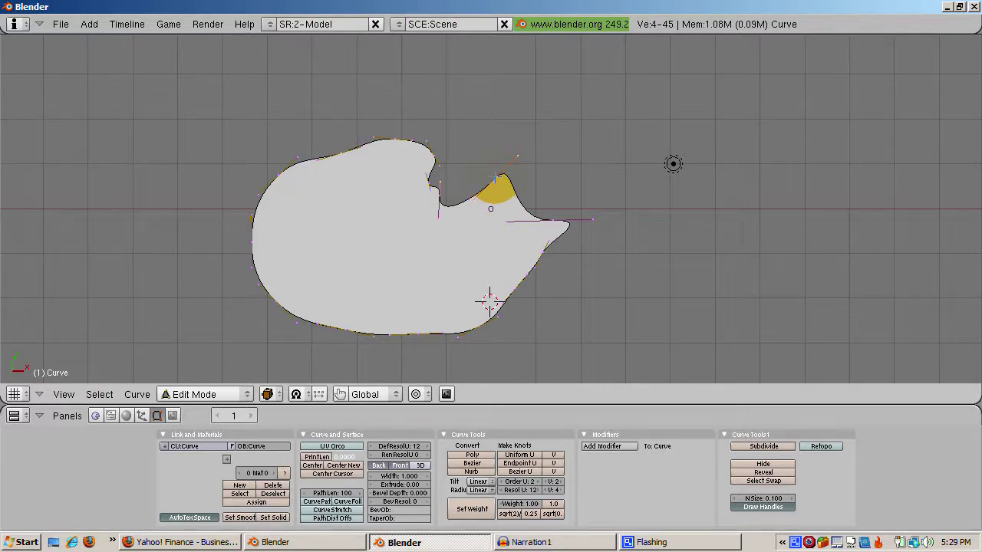
key(w)
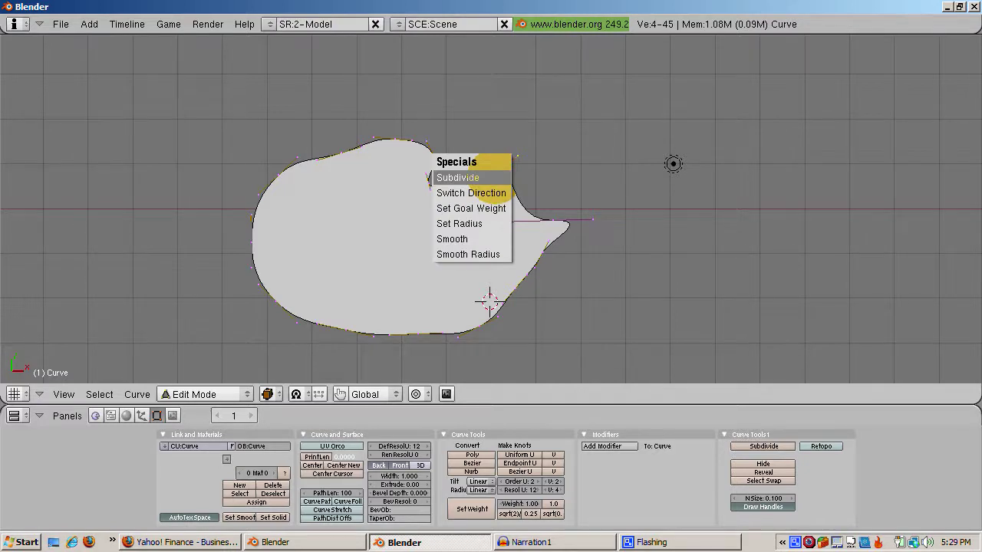
click(479, 177)
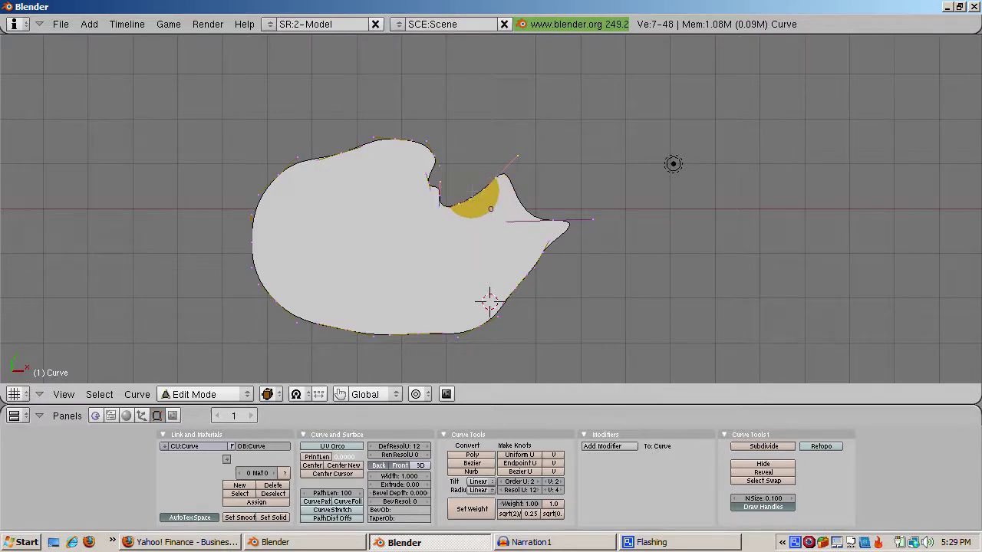
right_click(468, 196)
key(g)
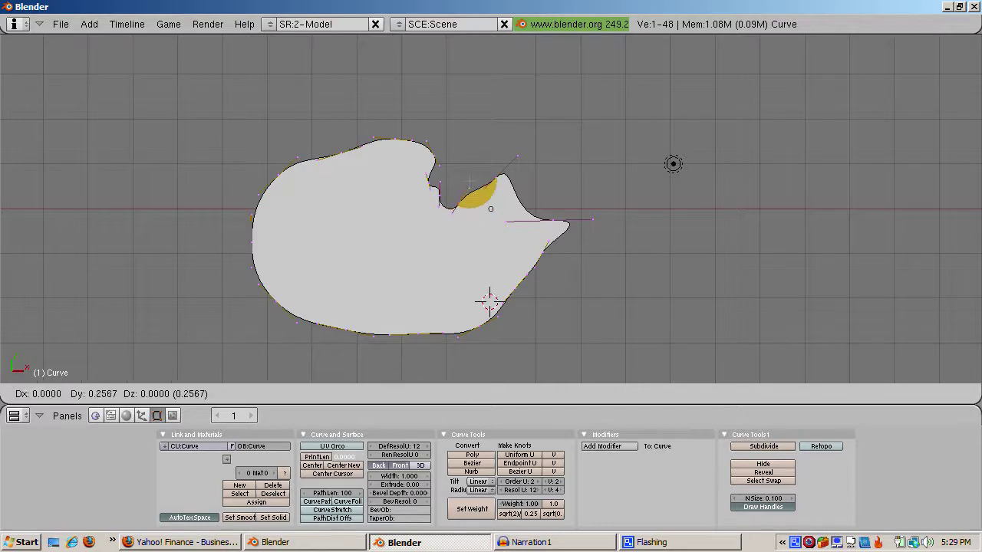
key(Escape)
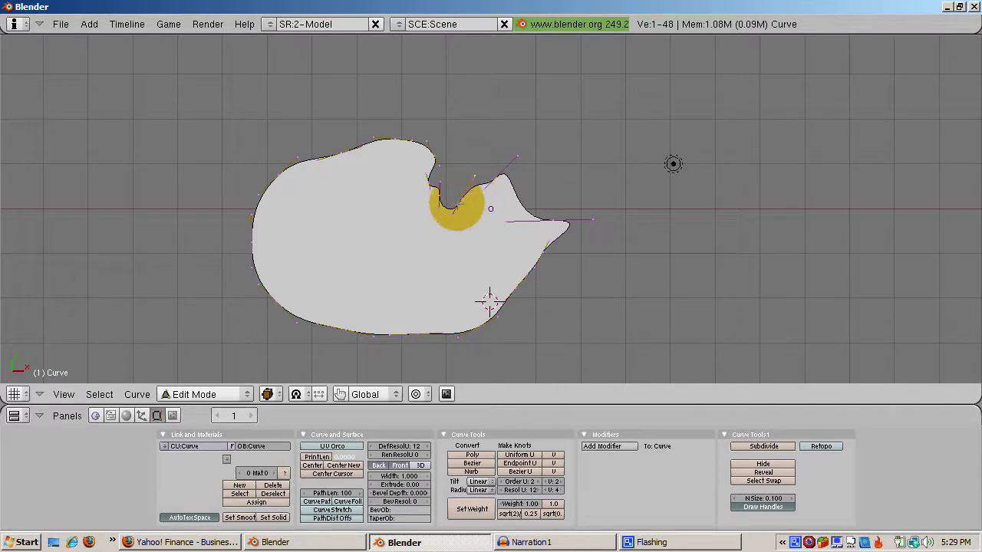
right_click(458, 203)
key(g)
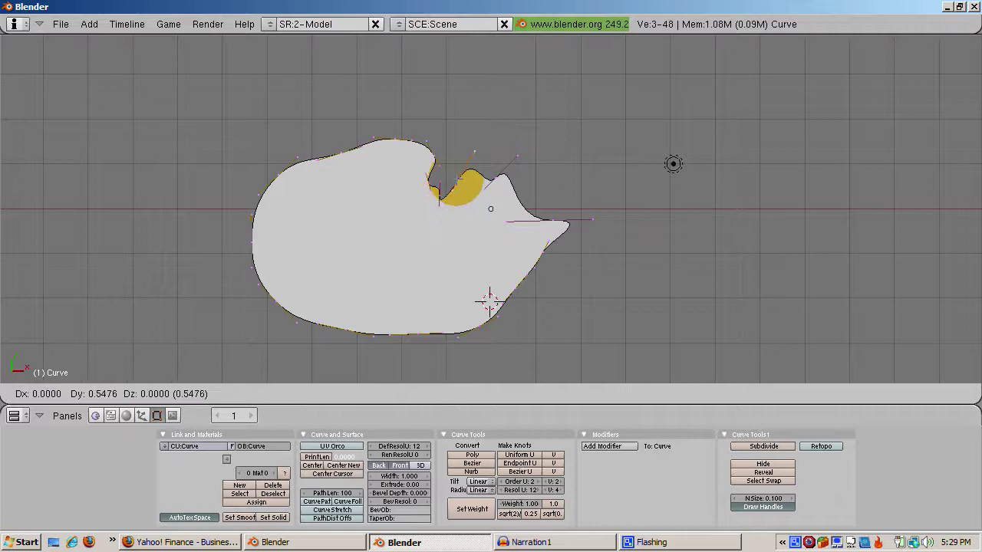
click(460, 191)
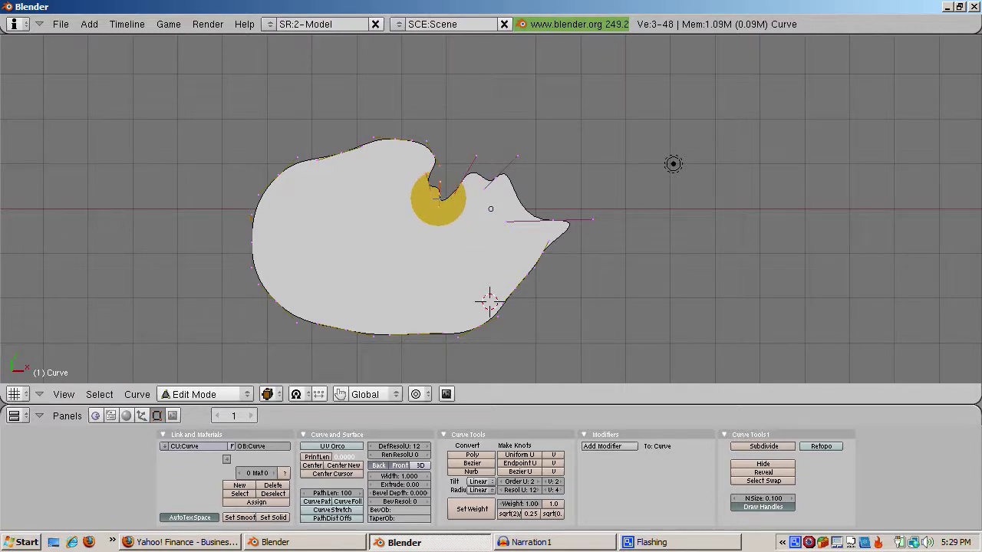
key(g)
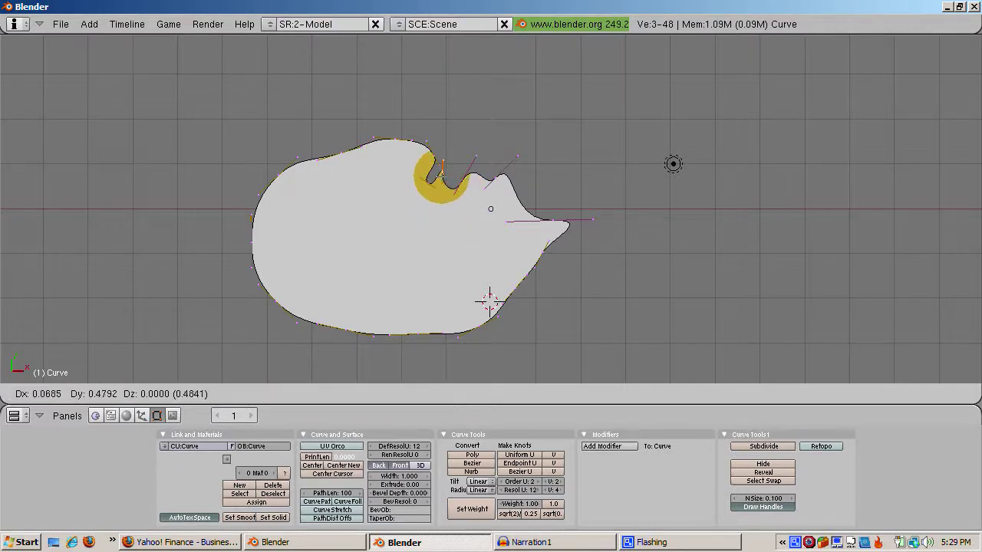
click(428, 224)
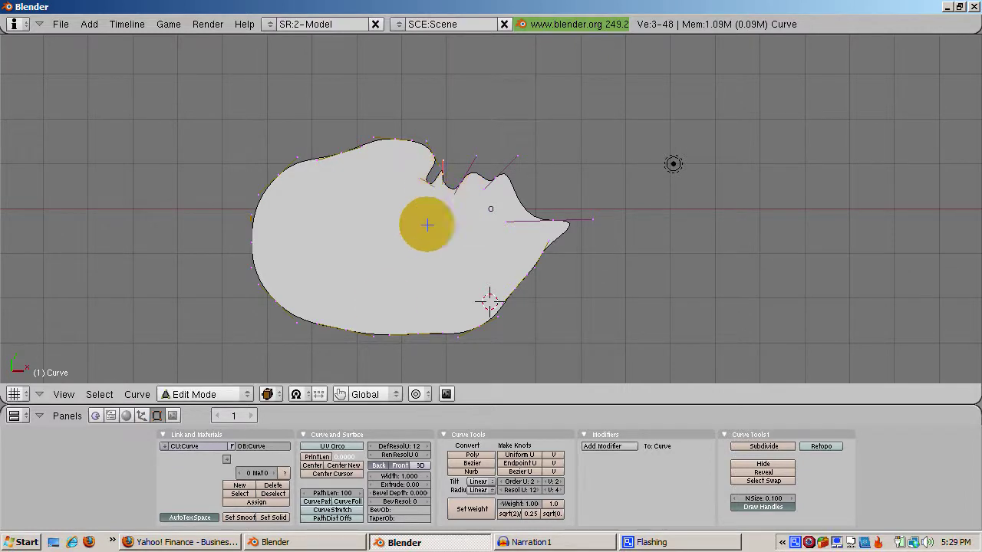
Step: Toggle the outline's 3D display on and back to filled flat, then bring up the Add menu
click(420, 465)
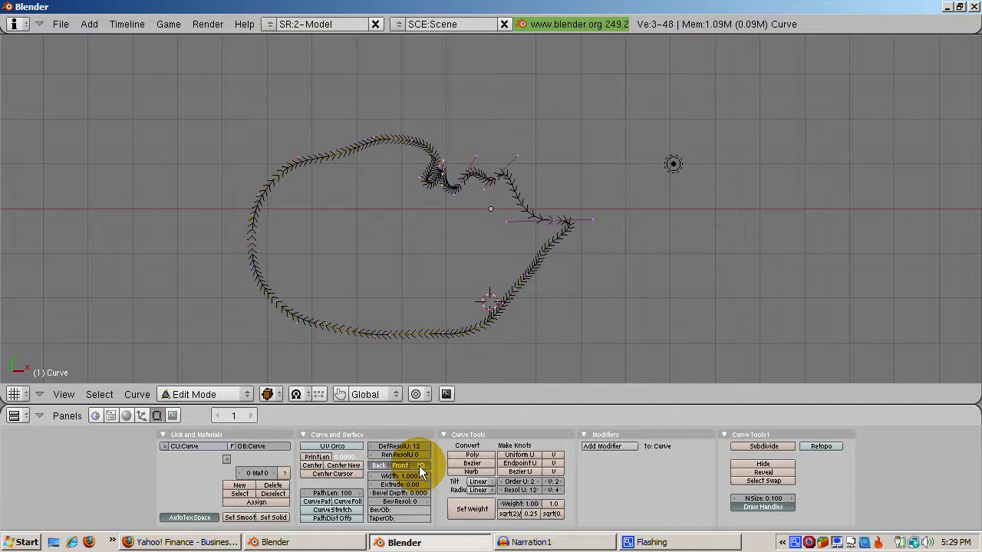
click(421, 466)
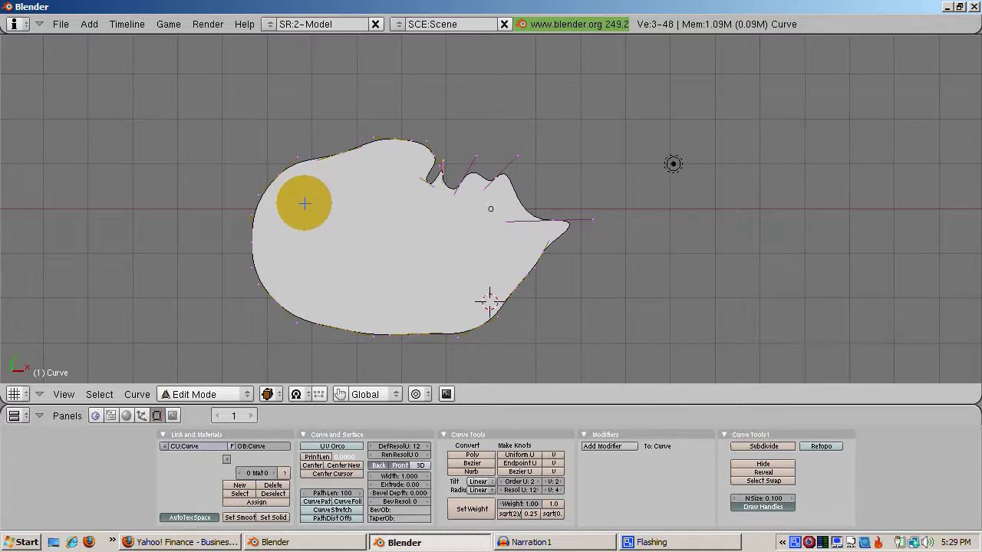
key(space)
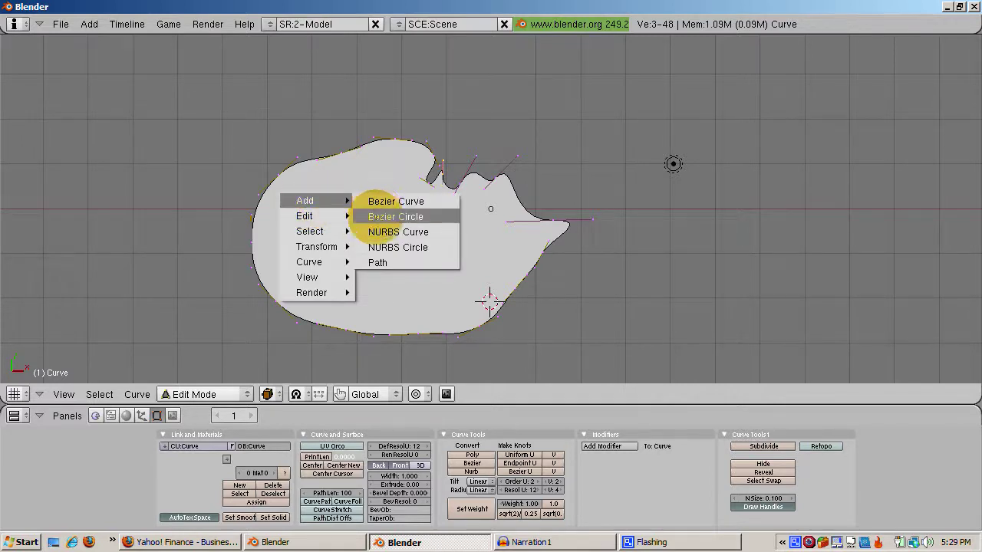
Step: Add a Bezier circle, move it to the mask's left side, shrink it to eye-hole size, and duplicate it
click(375, 209)
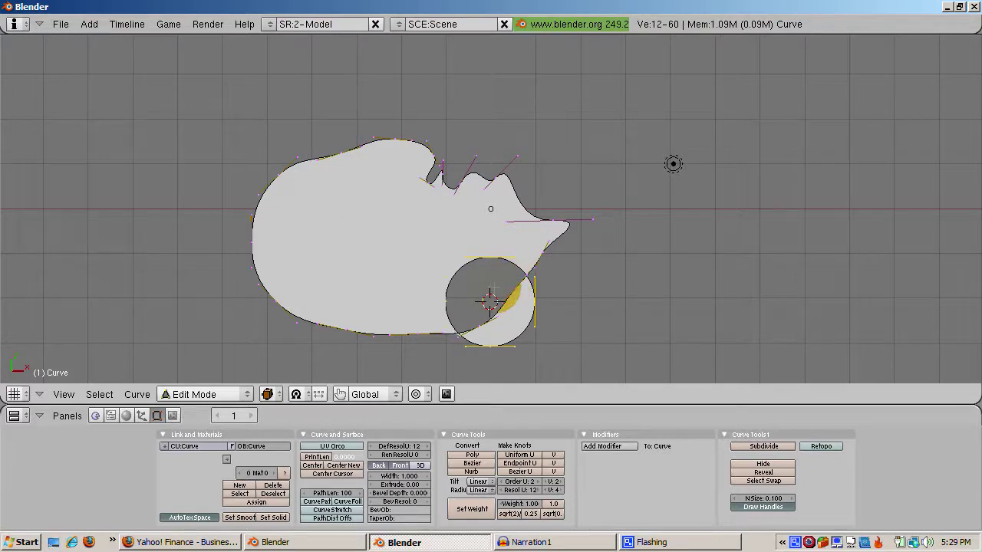
key(g)
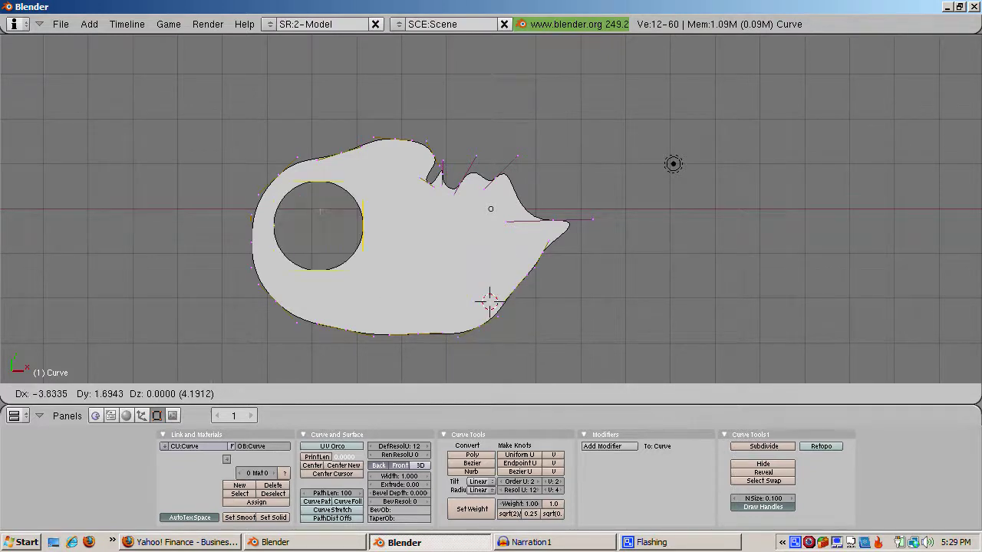
click(324, 207)
key(s)
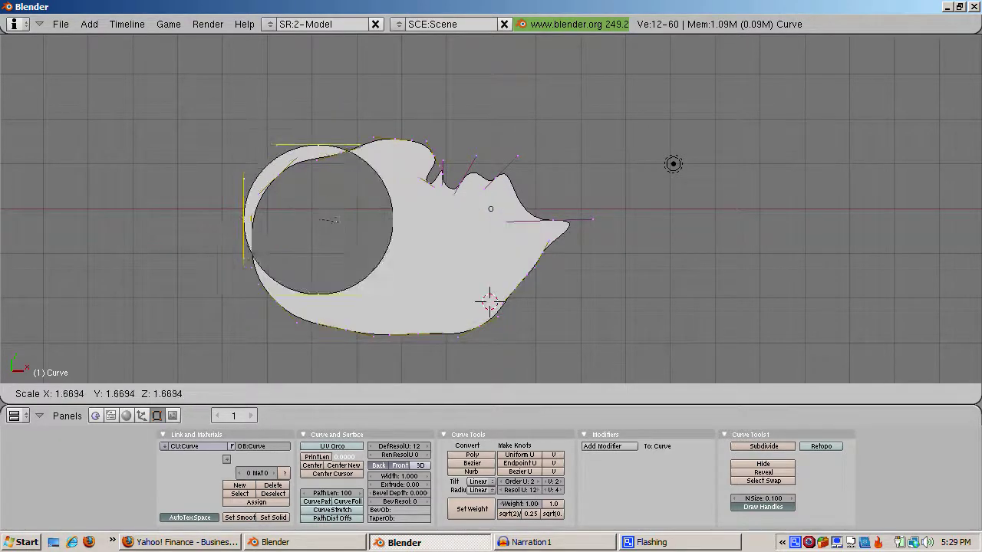
right_click(338, 218)
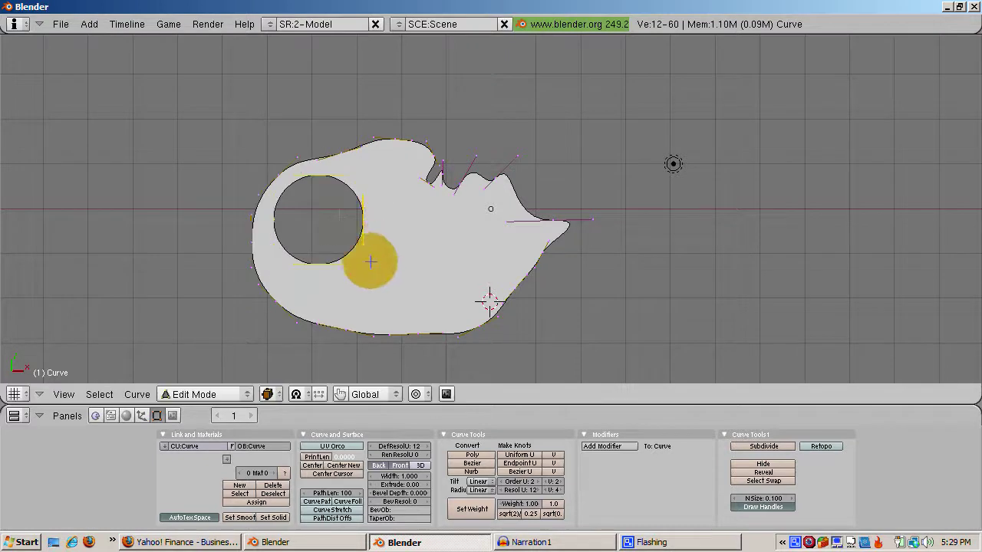
key(s)
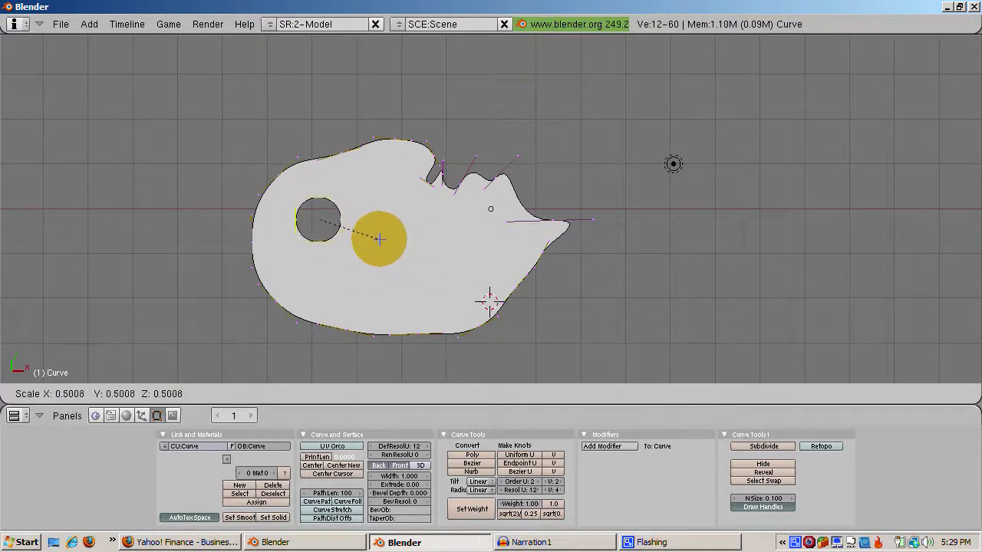
click(369, 232)
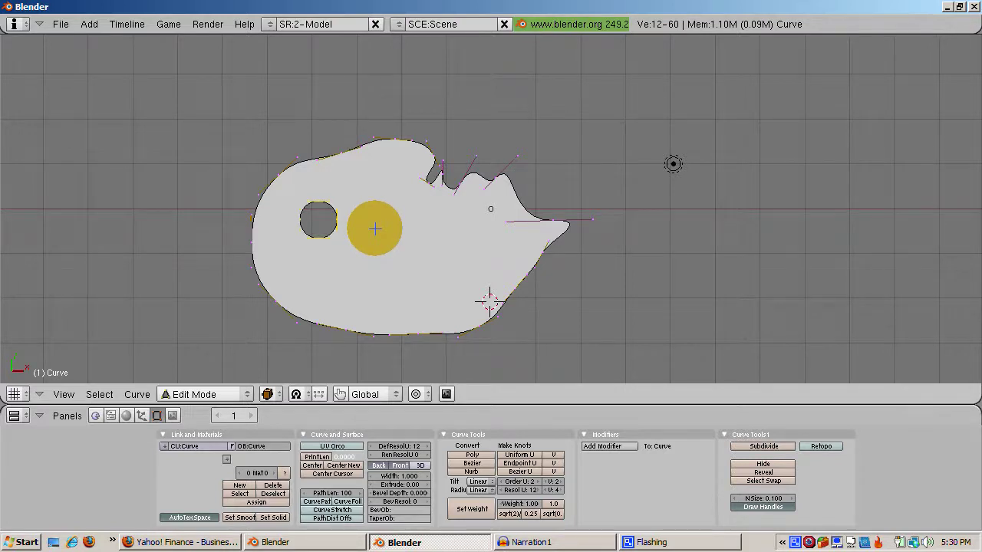
key(shift+d)
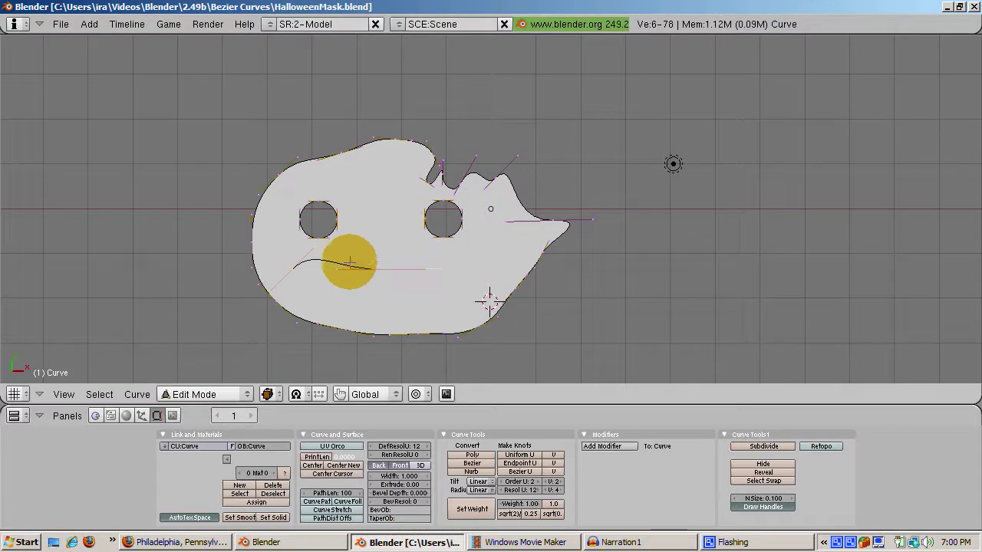
Step: Extend the mouth curve with new points along the lower lip and close it into a hole
right_click(293, 278)
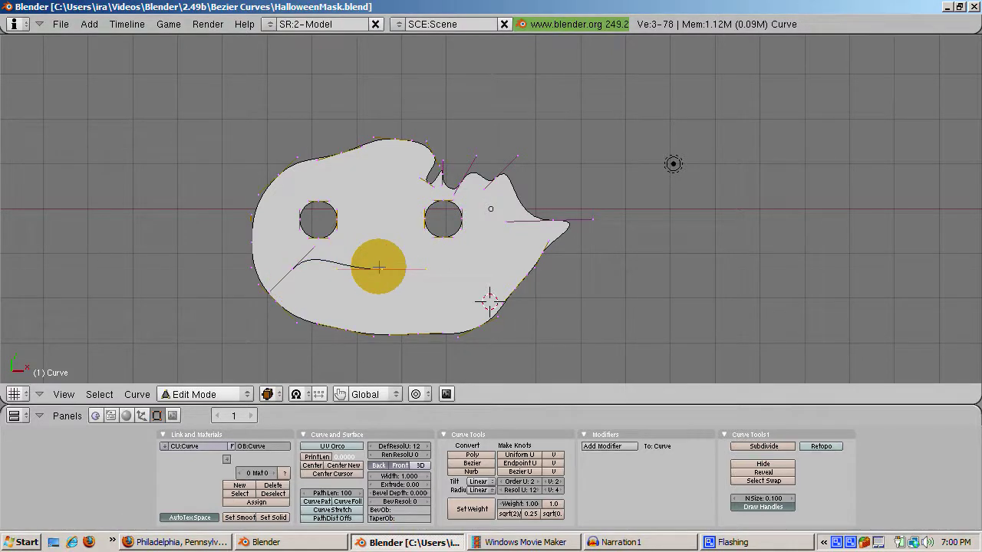
right_click(378, 267)
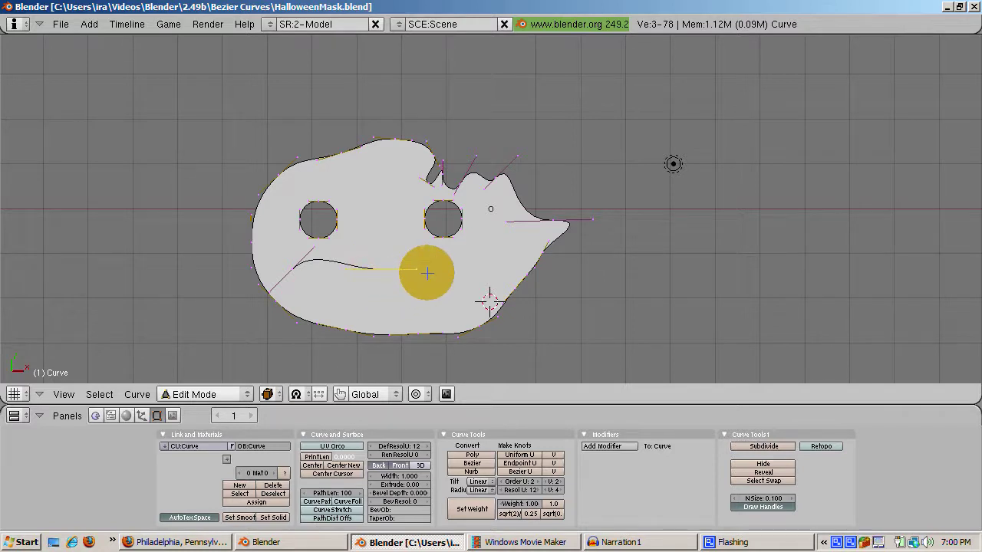
ctrl+click(427, 273)
ctrl+click(441, 289)
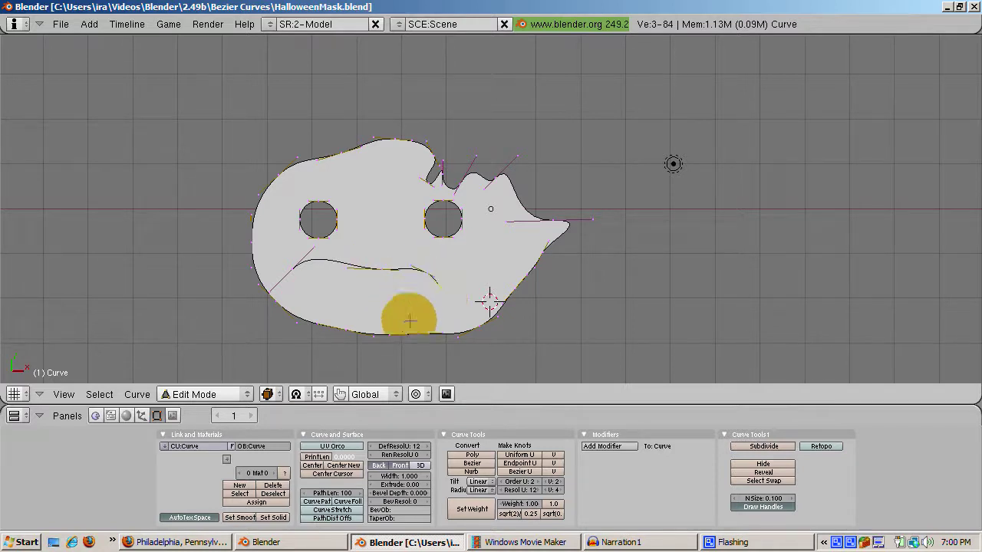
ctrl+click(398, 304)
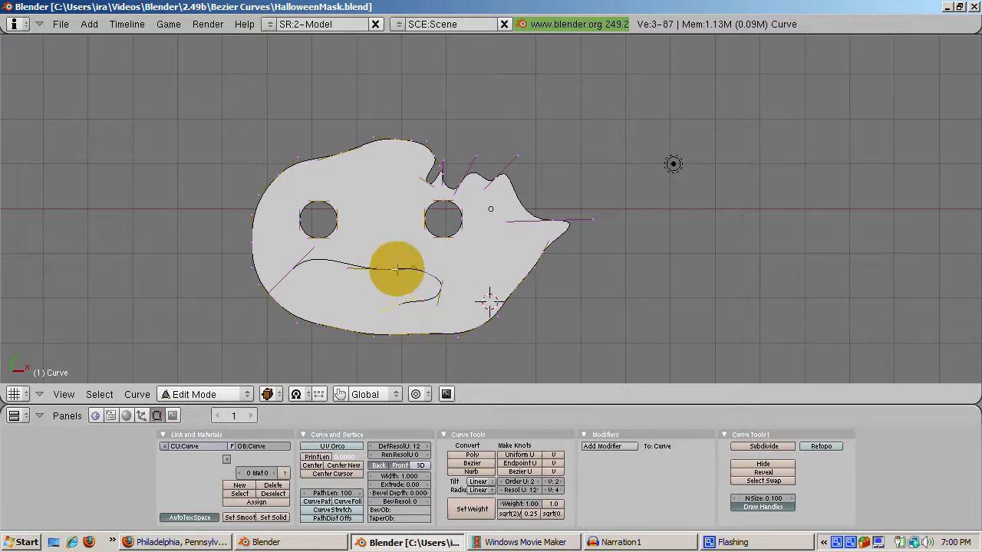
ctrl+click(352, 292)
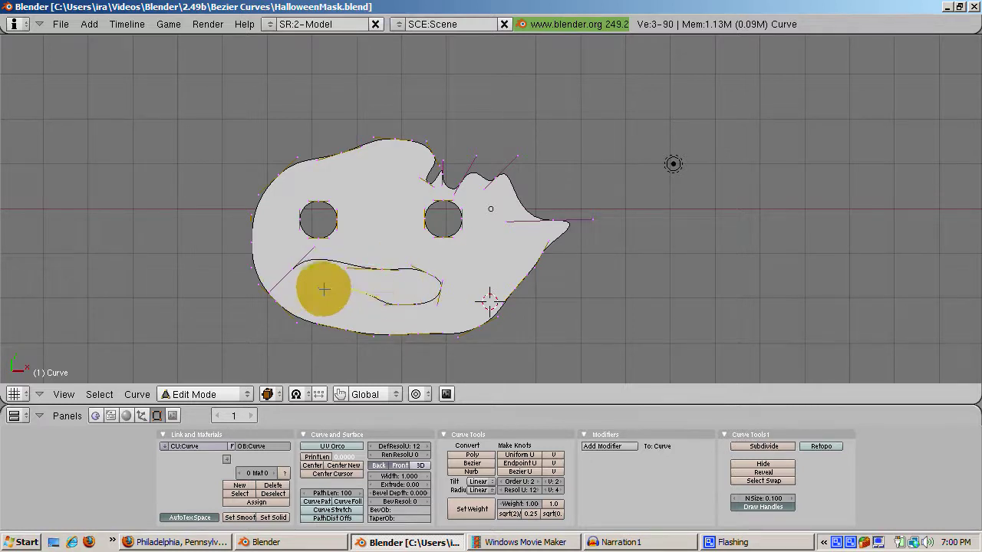
ctrl+click(314, 283)
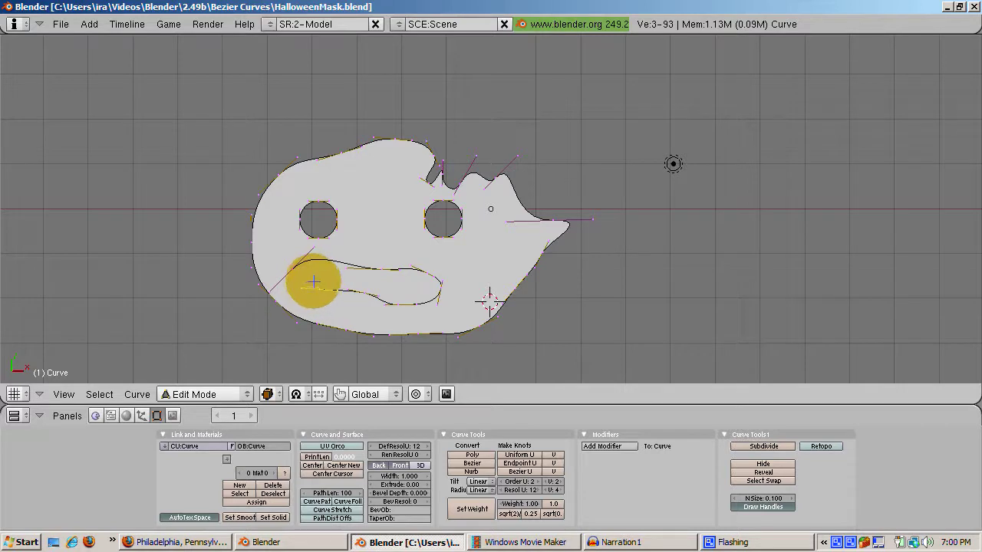
key(c)
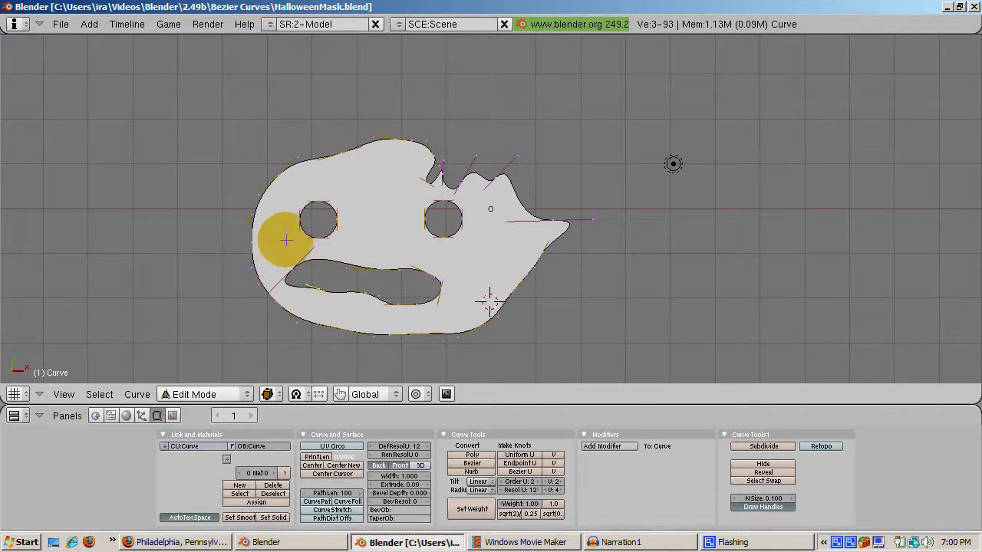
Step: Box-select the points around the mouth opening and start scaling them, then cancel the resize
click(281, 248)
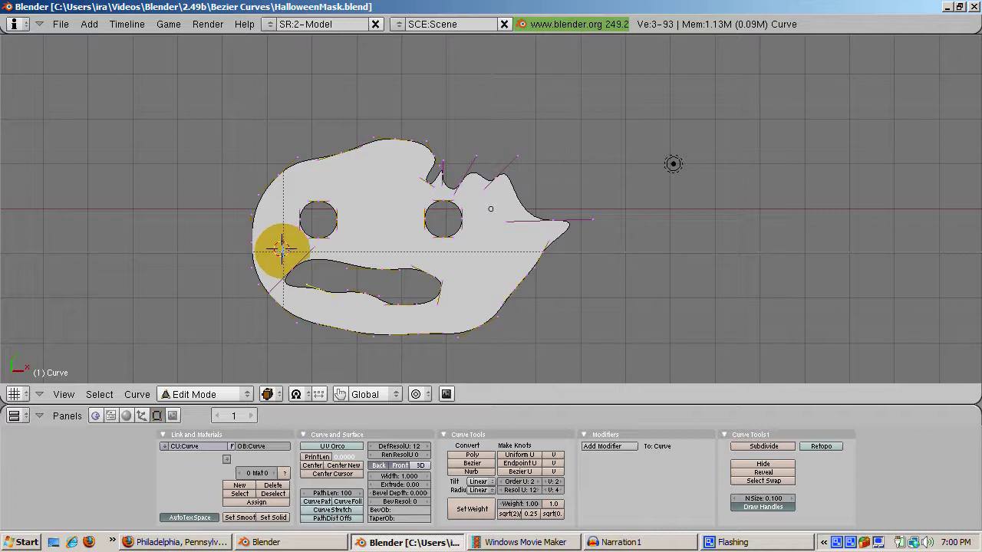
drag(284, 251, 473, 326)
key(s)
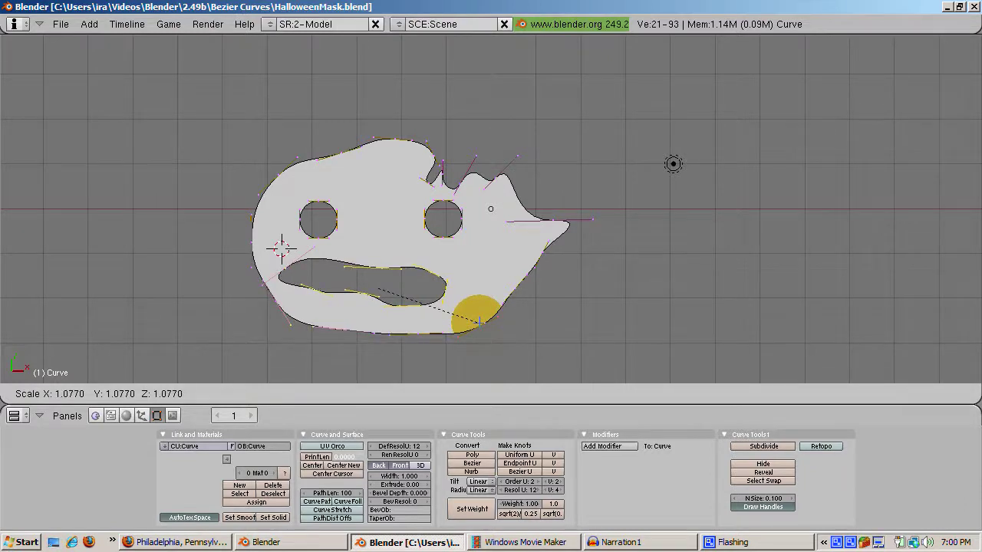
key(Escape)
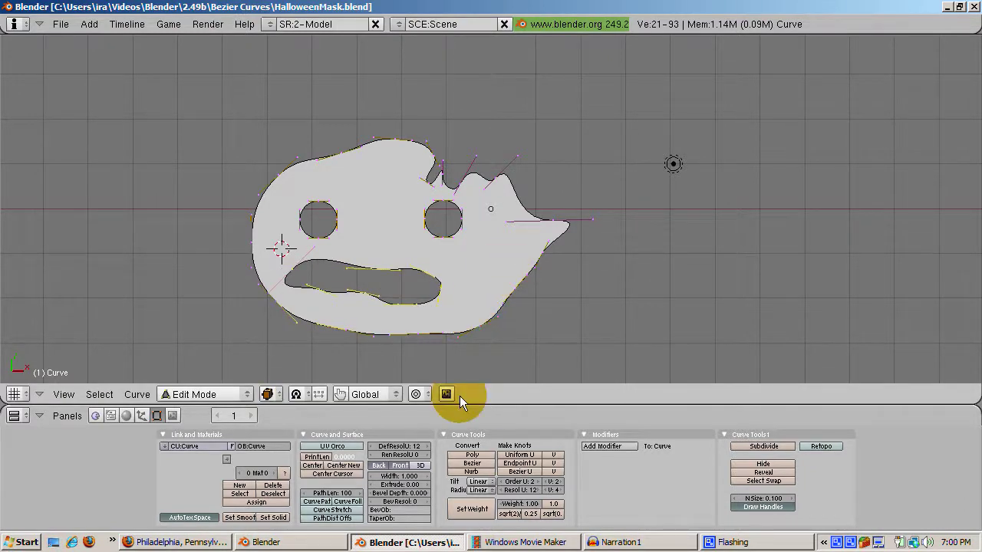
Step: In Object Mode, set the curve's Extrude to 0.40 and Bevel Depth to 0.020
key(Tab)
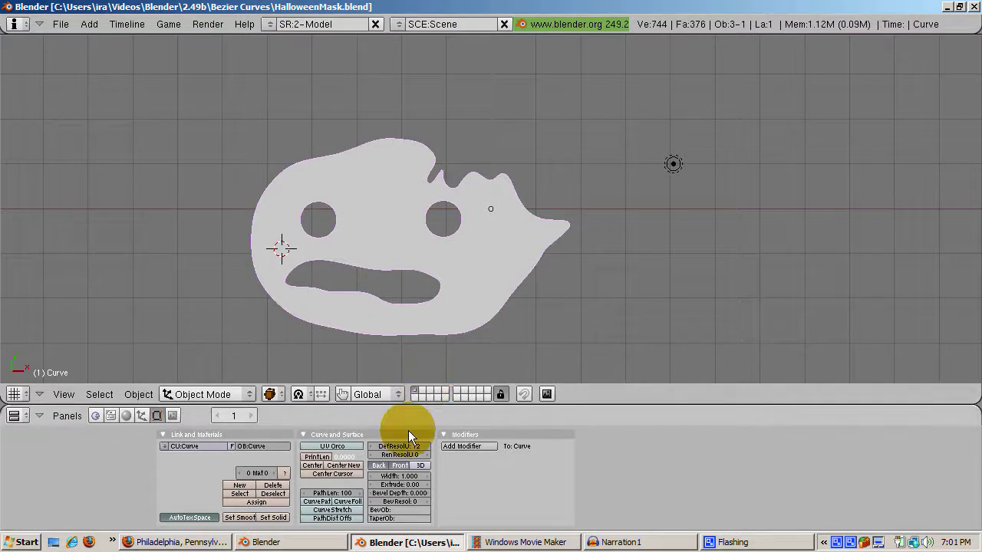
click(425, 484)
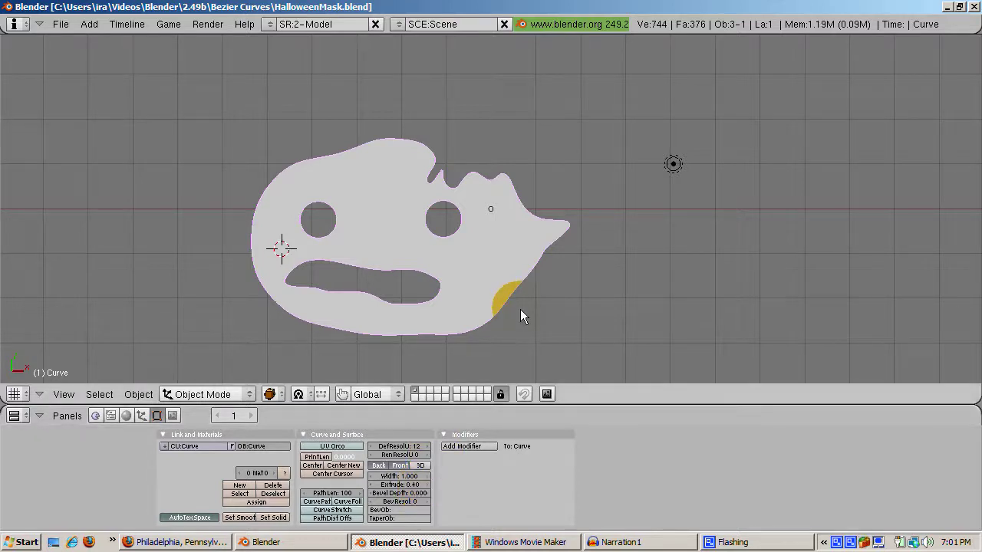
middle_drag(520, 309, 399, 308)
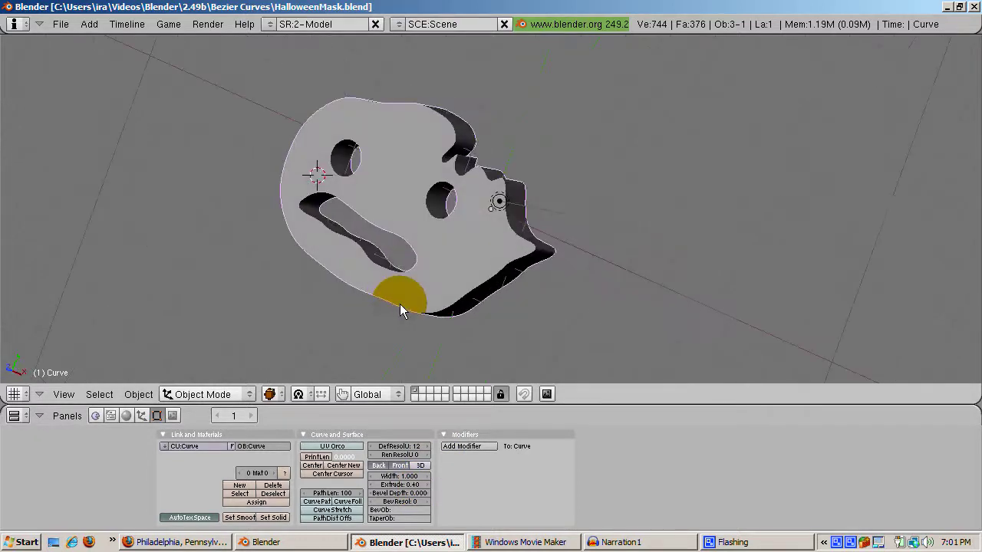
key(KP_1)
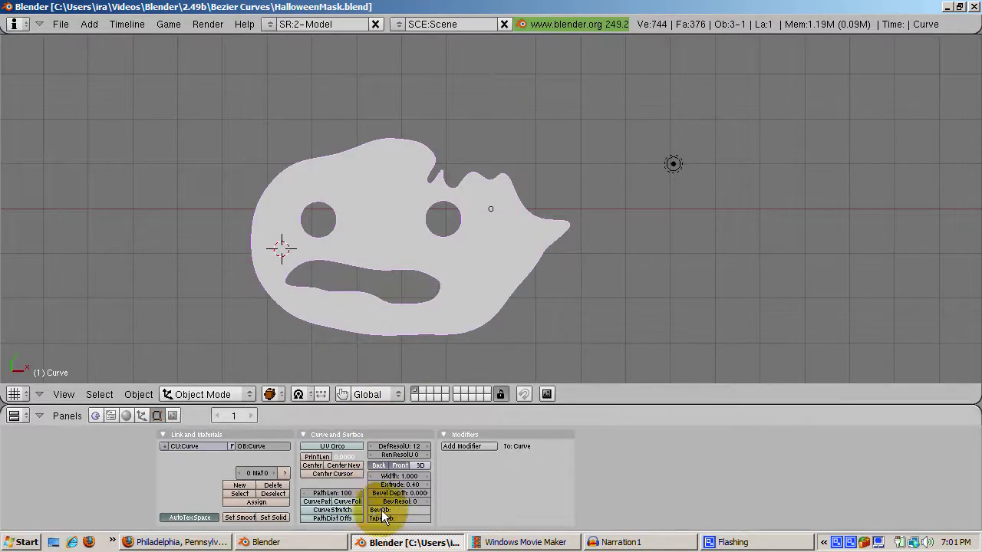
drag(431, 496, 428, 494)
mouse_move(584, 260)
middle_down()
mouse_move(480, 263)
mouse_move(495, 255)
mouse_move(537, 267)
mouse_move(565, 256)
middle_up()
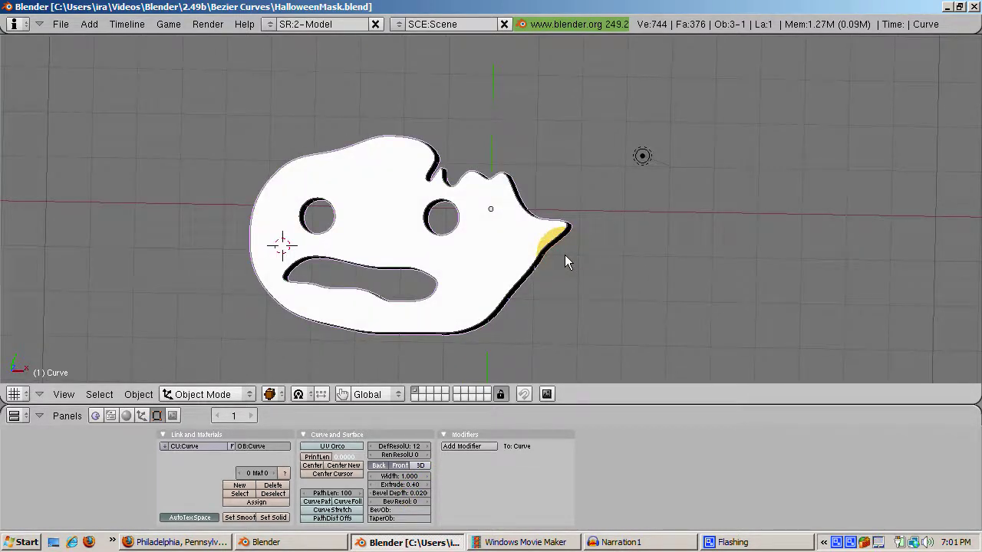
middle_drag(565, 255, 564, 256)
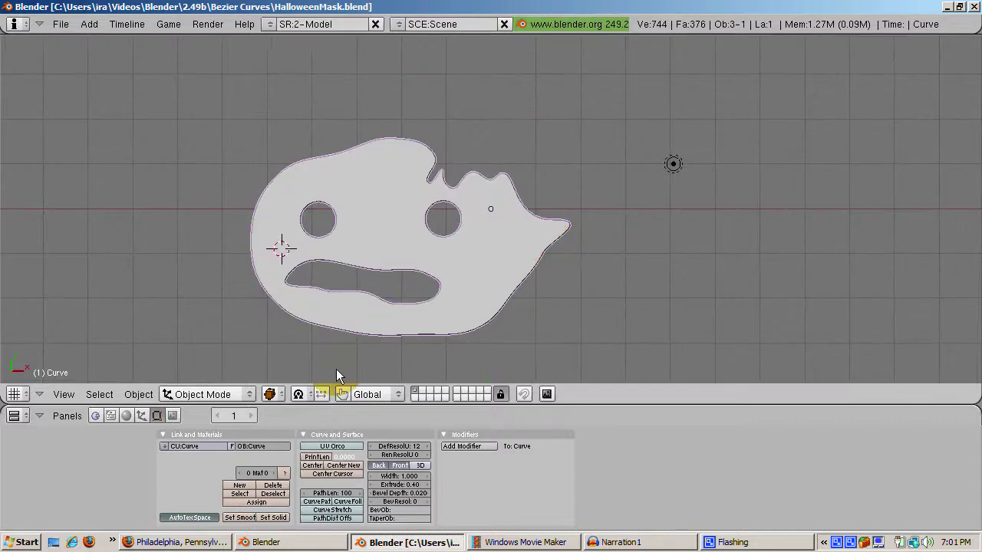
Step: Convert the mask curve to a mesh with Alt+C and check its geometry in wireframe
key(alt+c)
click(376, 334)
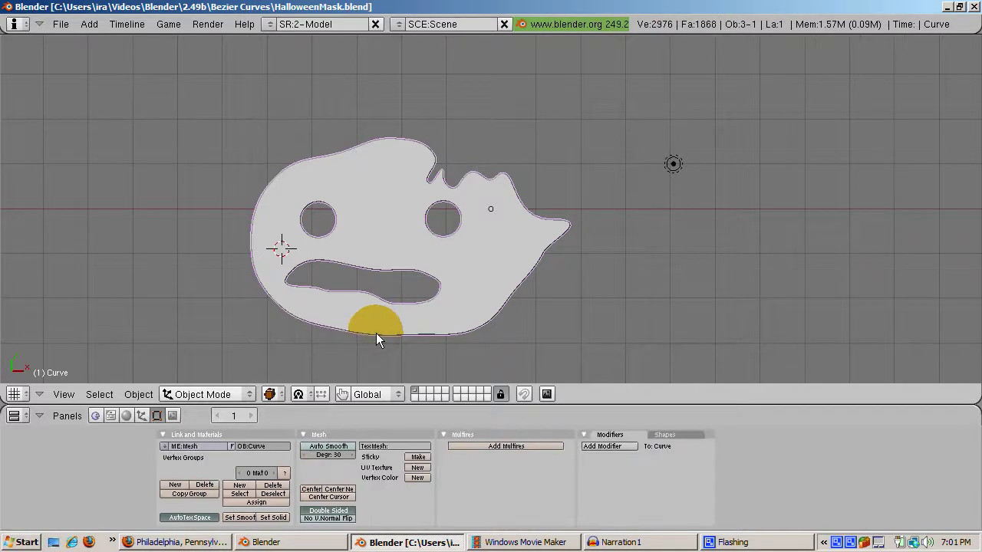
key(z)
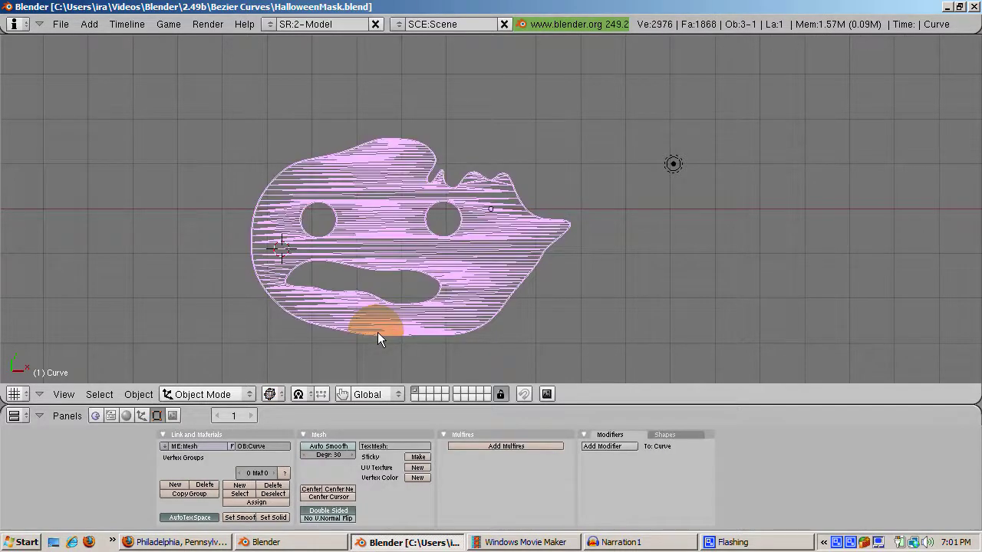
key(z)
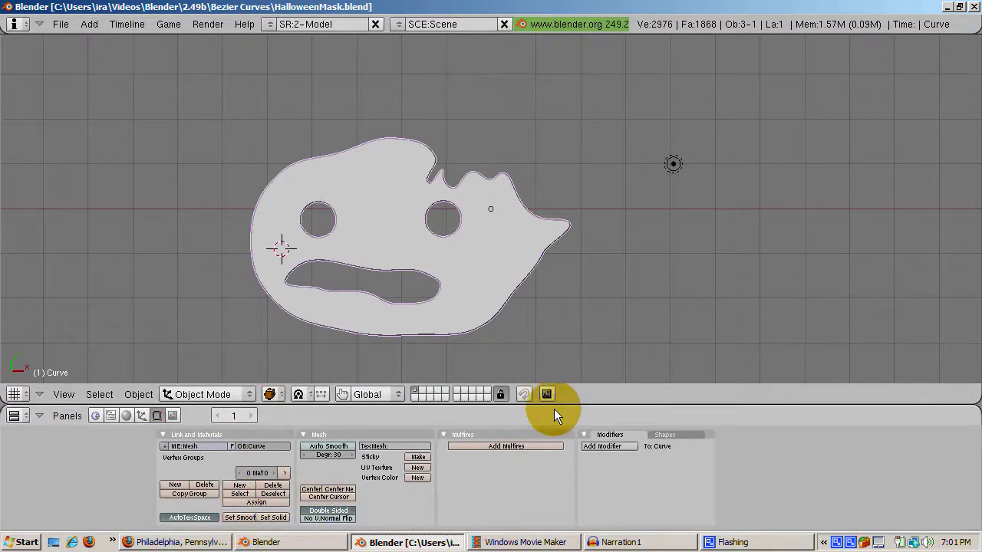
click(599, 451)
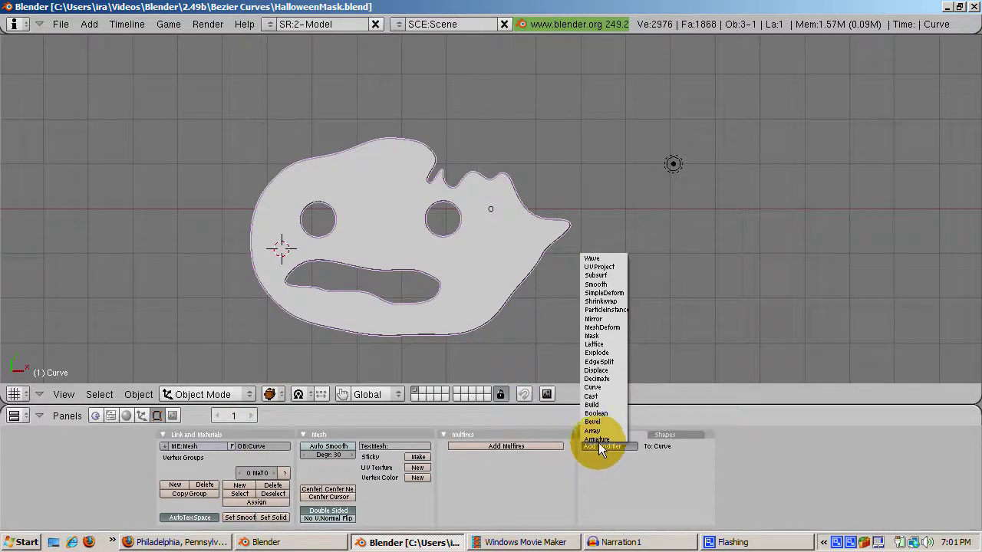
Step: Add a Subsurf modifier to the mask mesh and raise its Levels to 3
click(601, 276)
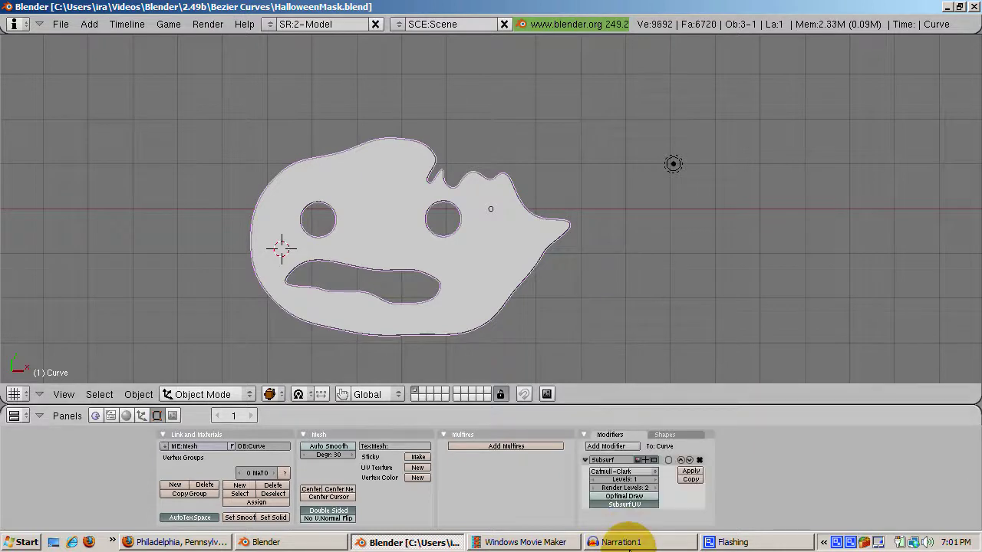
click(653, 477)
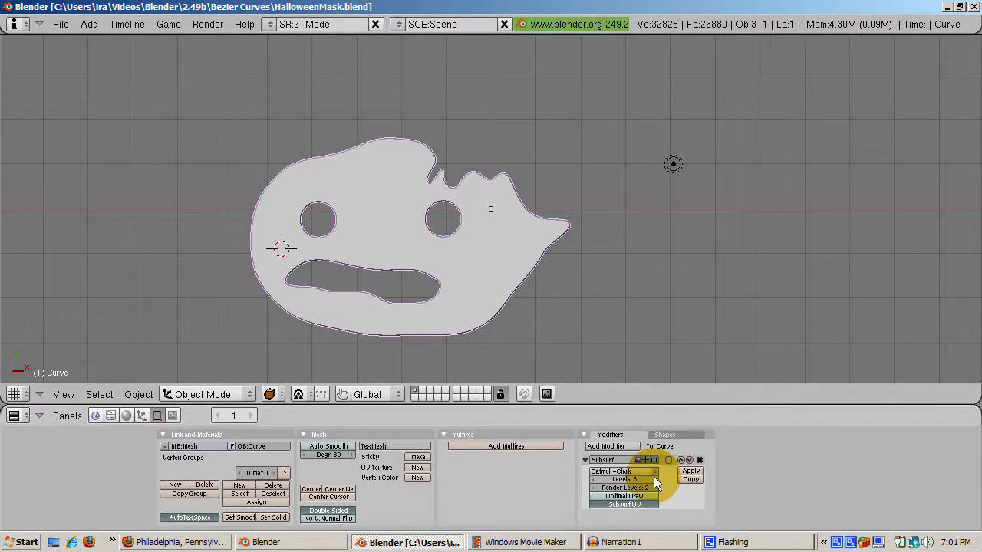
click(653, 478)
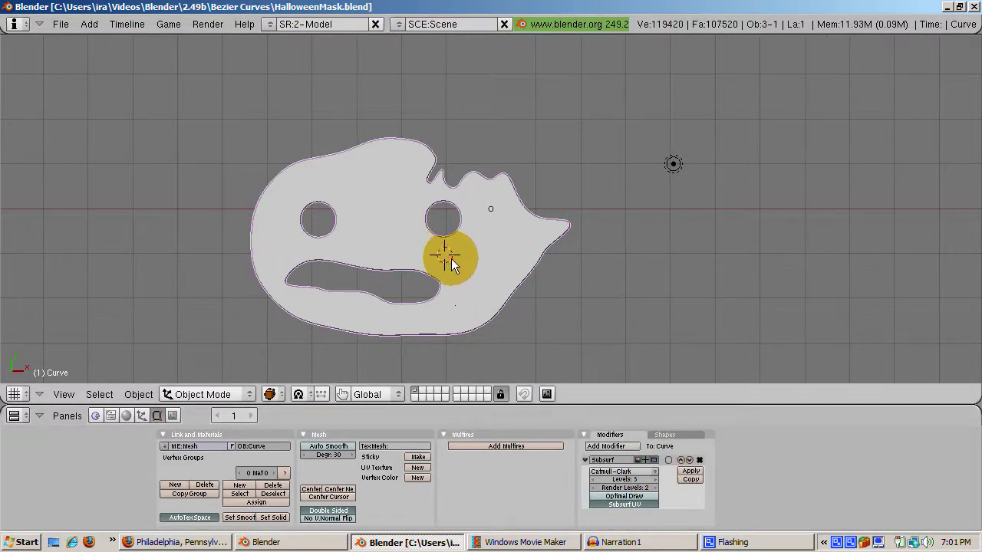
key(Tab)
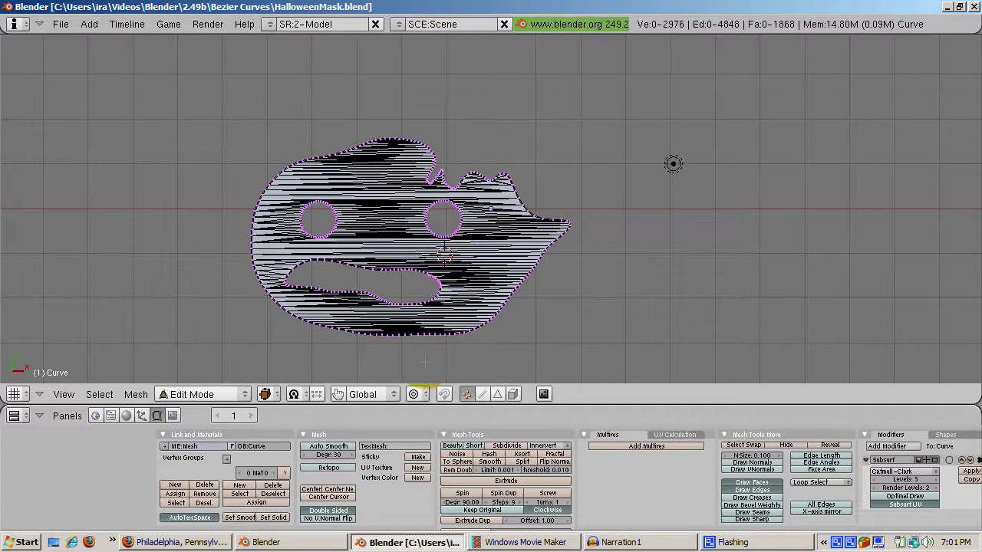
key(Tab)
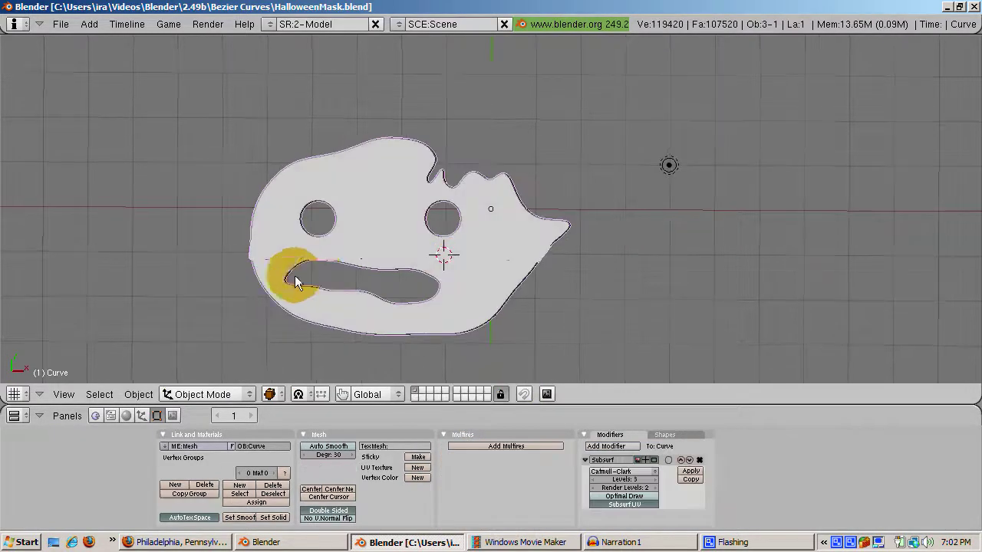
middle_drag(292, 278, 443, 254)
key(KP_1)
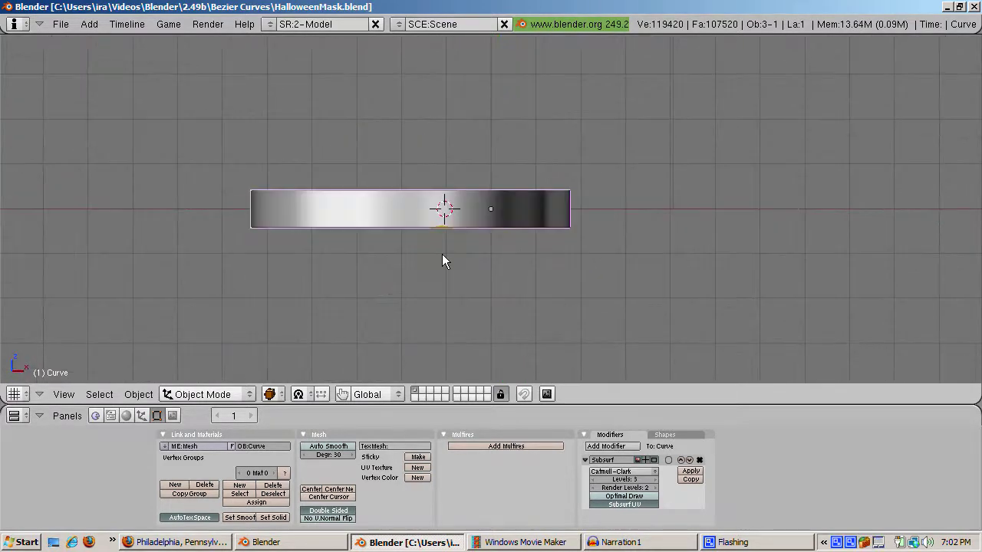
key(KP_7)
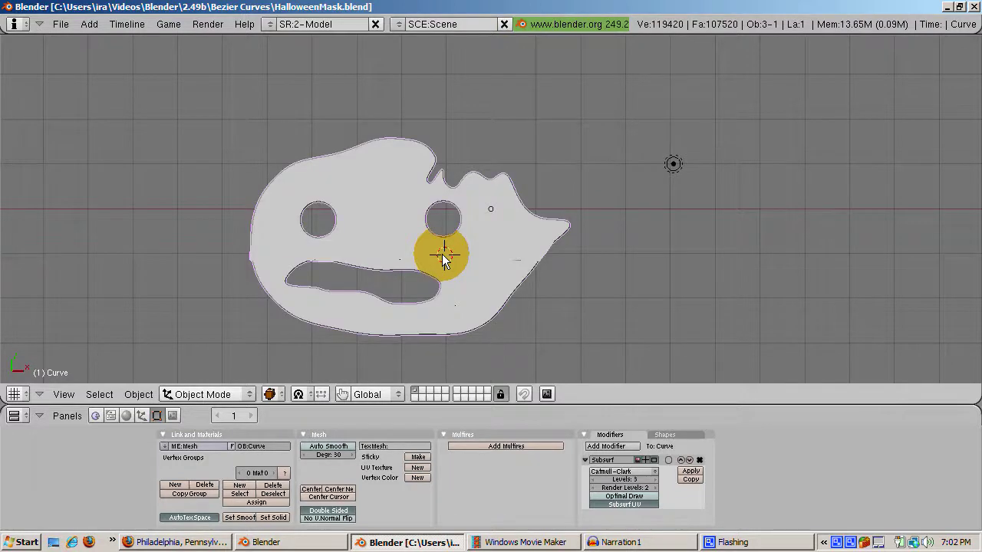
mouse_move(443, 260)
middle_down()
mouse_move(388, 267)
mouse_move(377, 225)
mouse_move(390, 283)
middle_up()
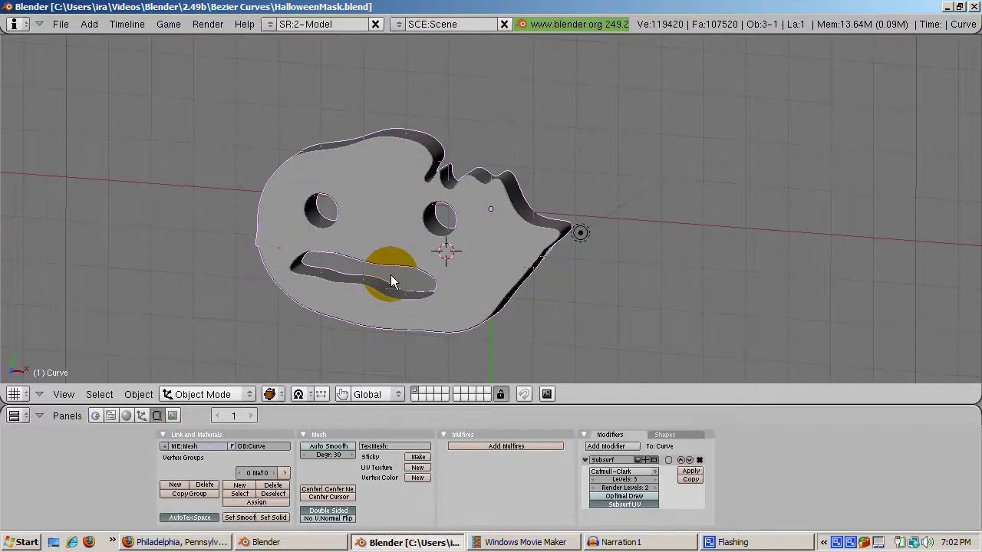